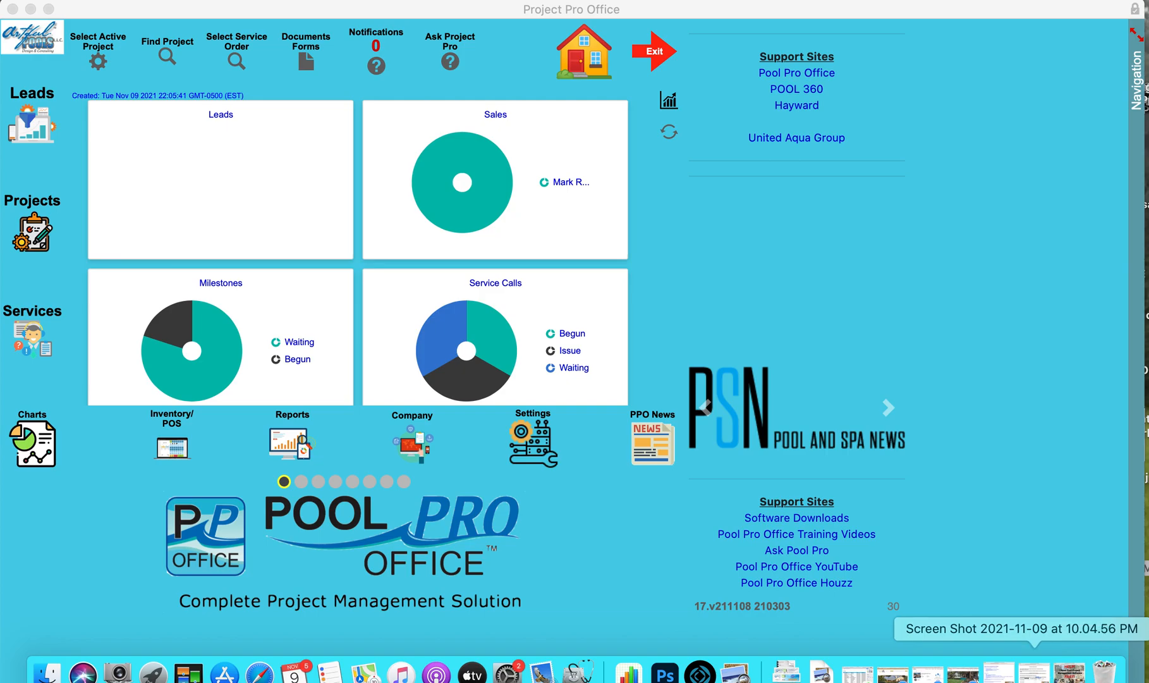
Review the screenshots of the Pool Pro Office welcome e-mail and the QuickBooks Desktop export instructions, and minimize both
click(999, 672)
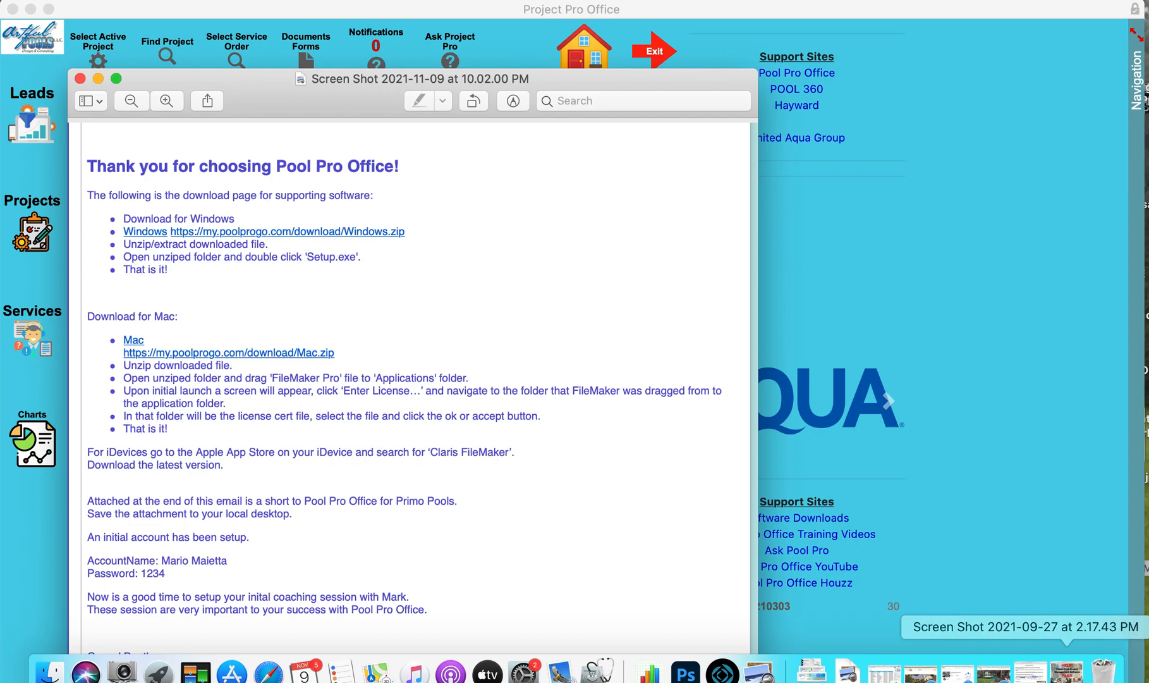
click(986, 671)
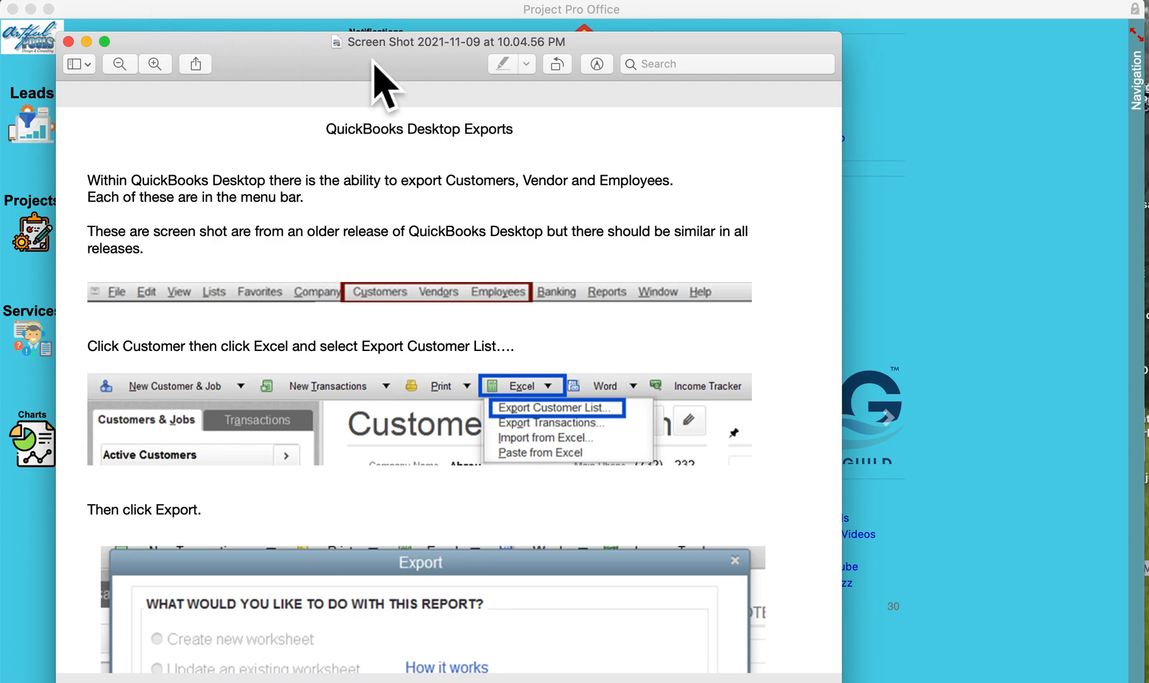
drag(292, 65, 333, 65)
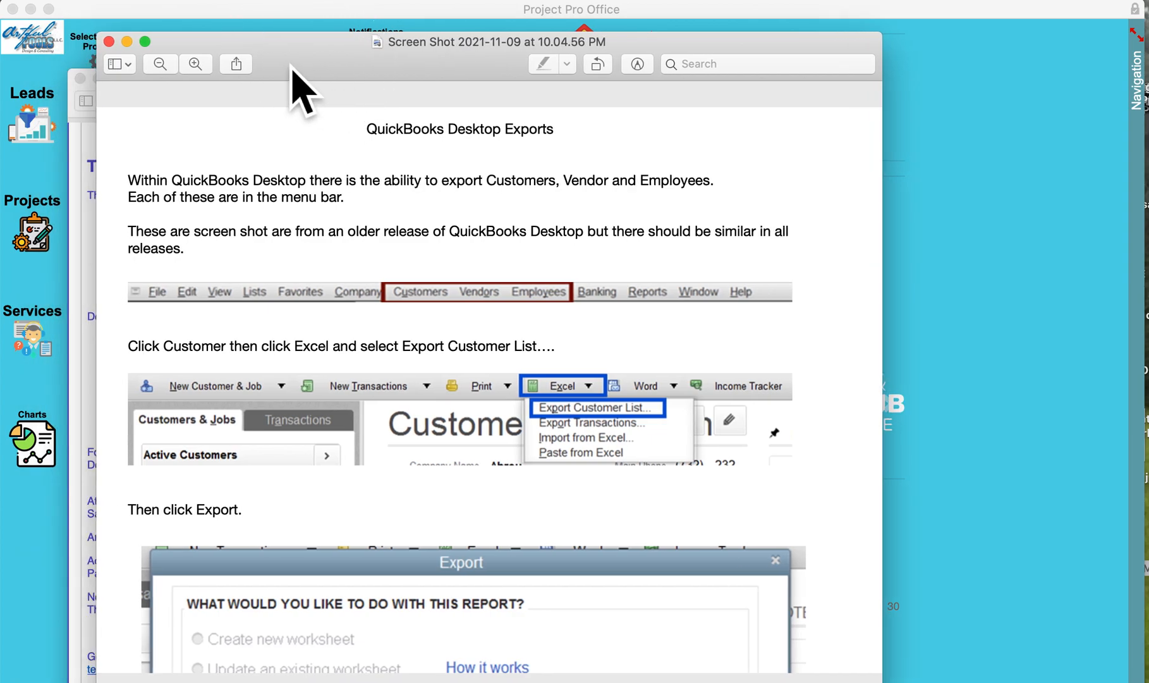
double_click(139, 56)
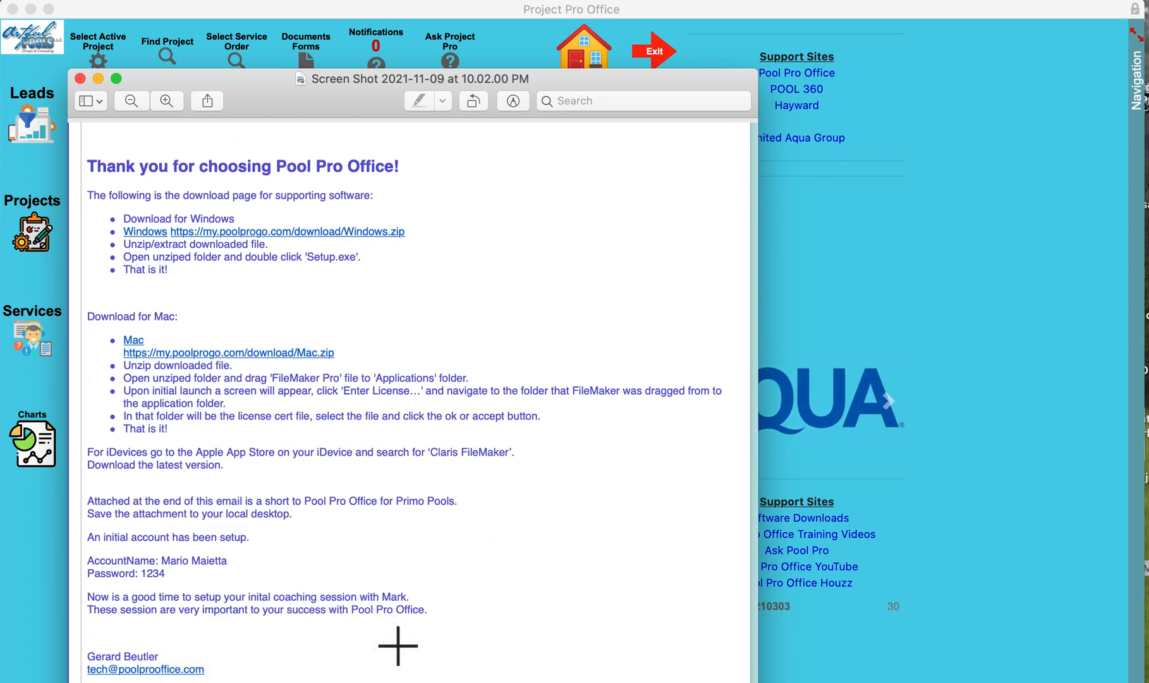
click(99, 78)
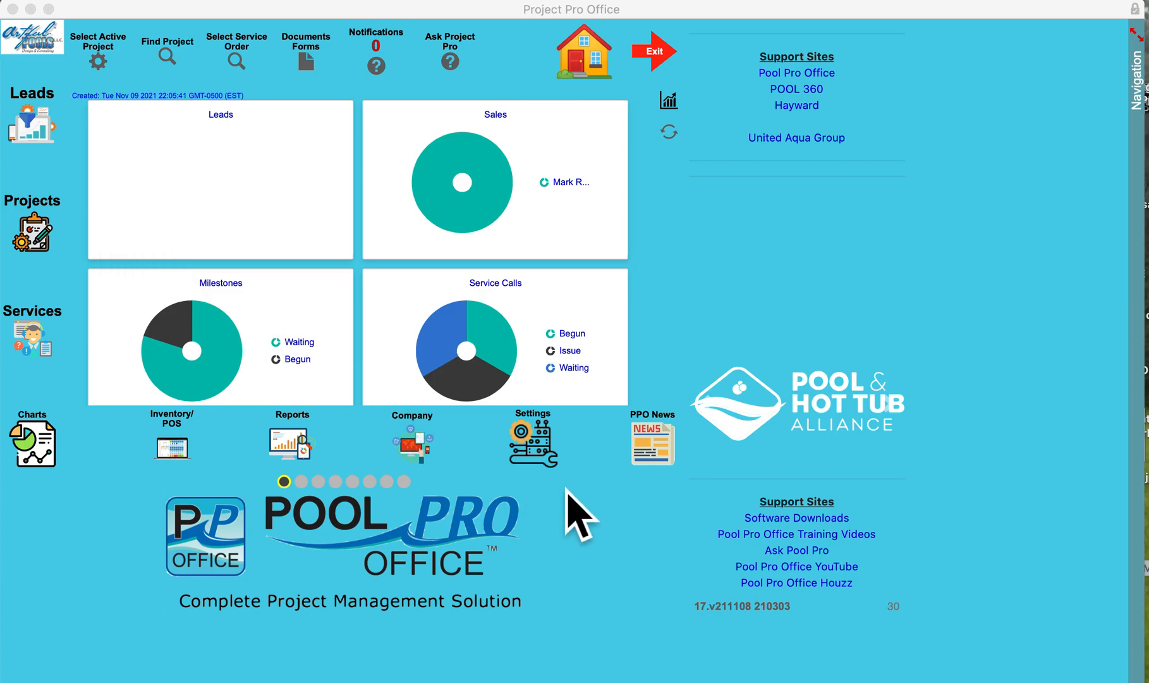
Display the Inactive Projects report from the Projects area and close it after reviewing the list
click(41, 246)
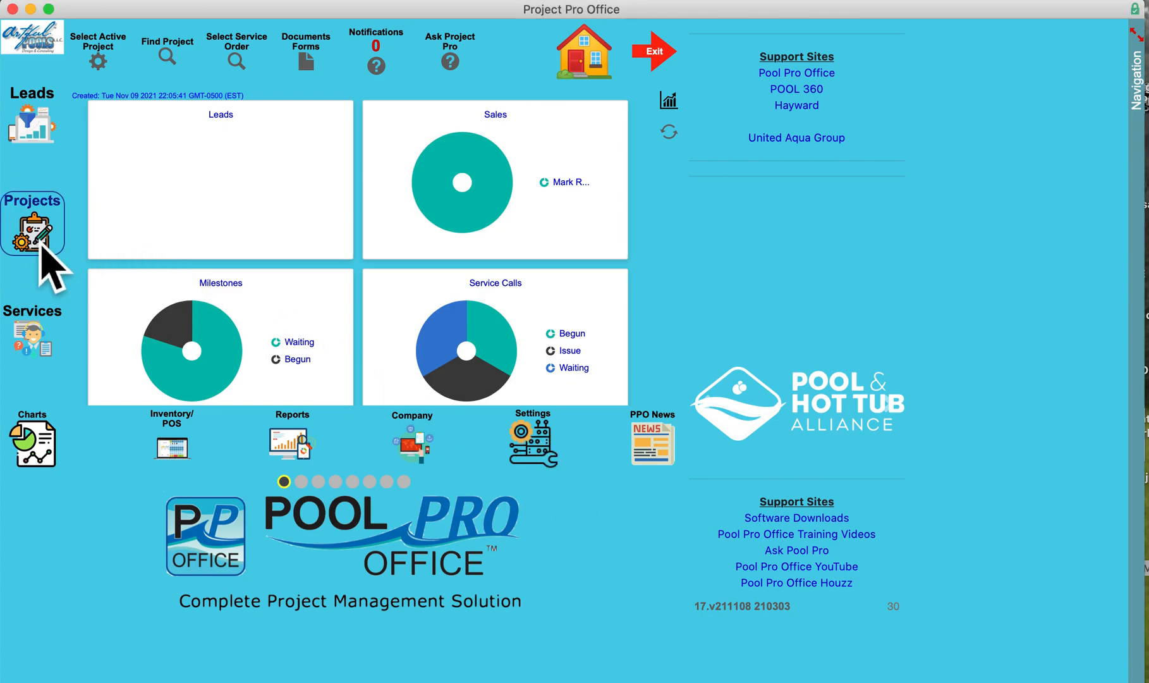
click(41, 247)
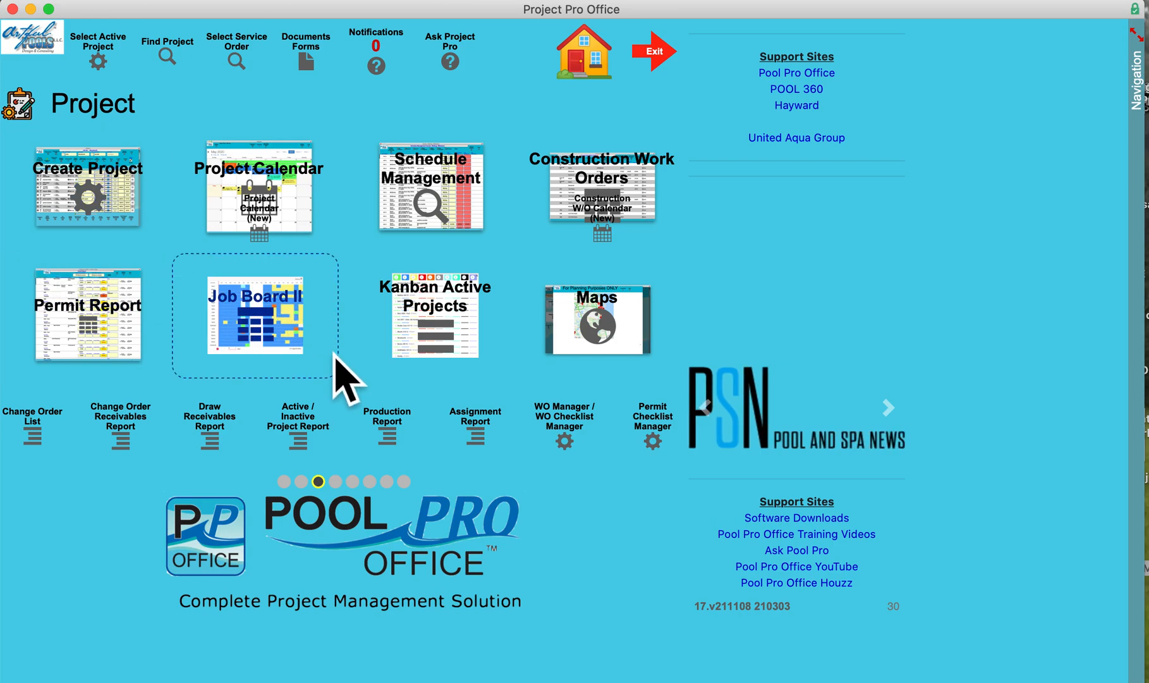
click(309, 450)
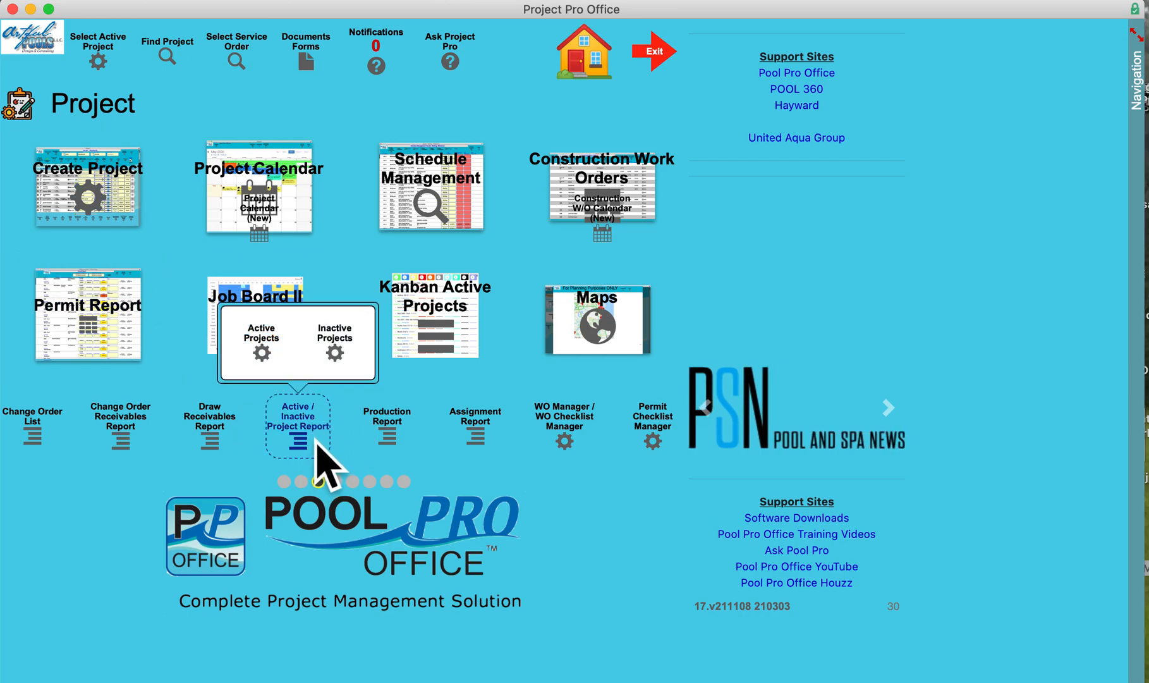
click(351, 356)
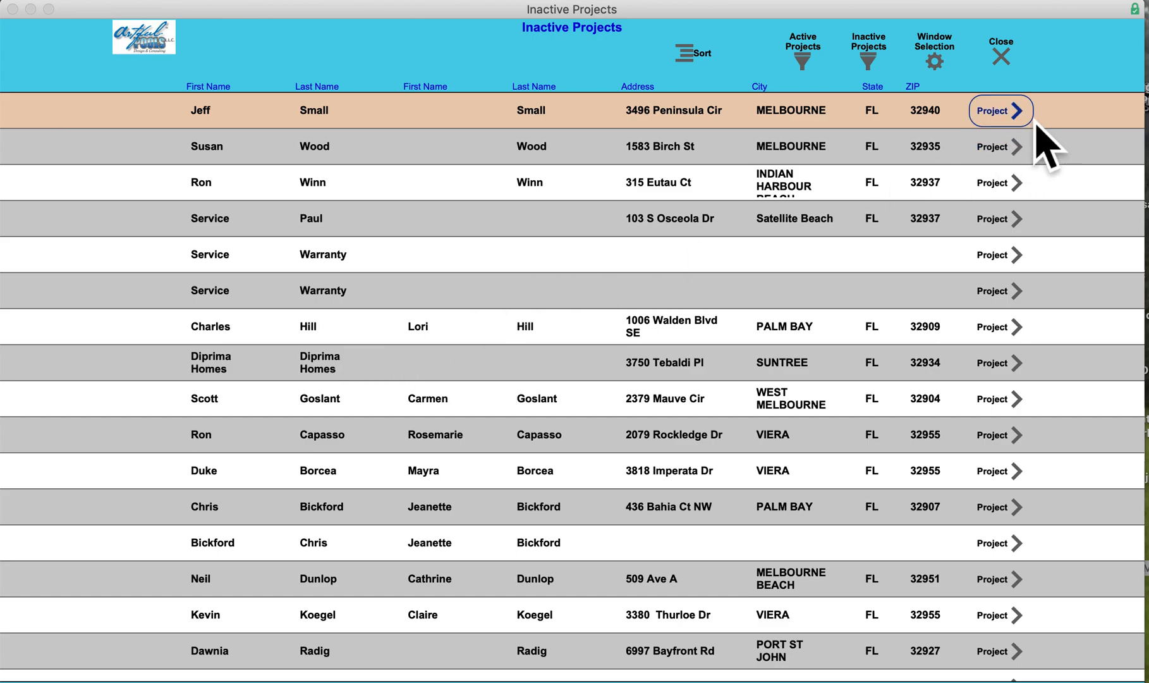
click(1015, 71)
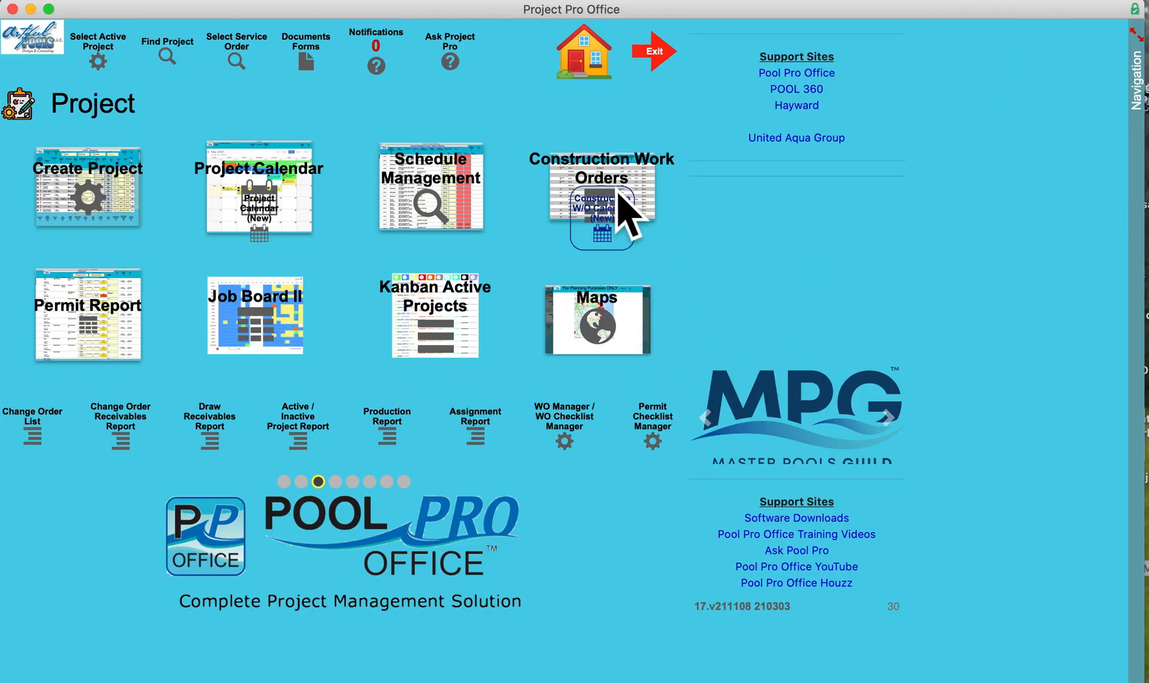
Examine which roles are assigned to contacts in the Contact / Vendor Management Matrix, and close the contact manager
click(603, 88)
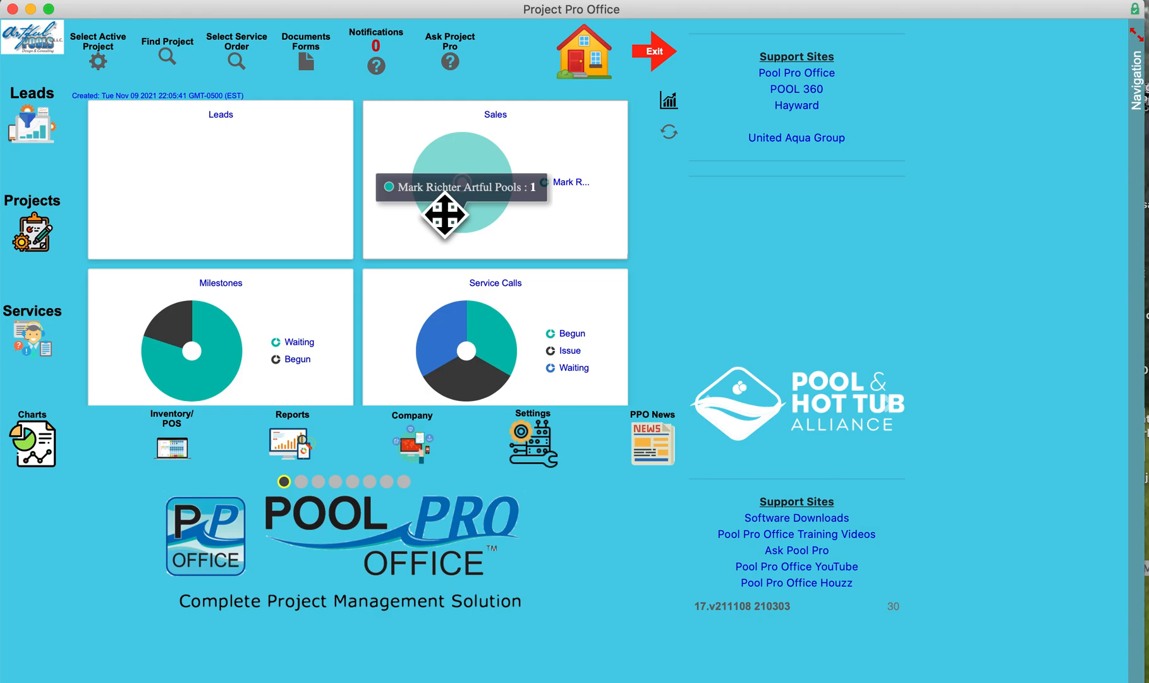
click(551, 464)
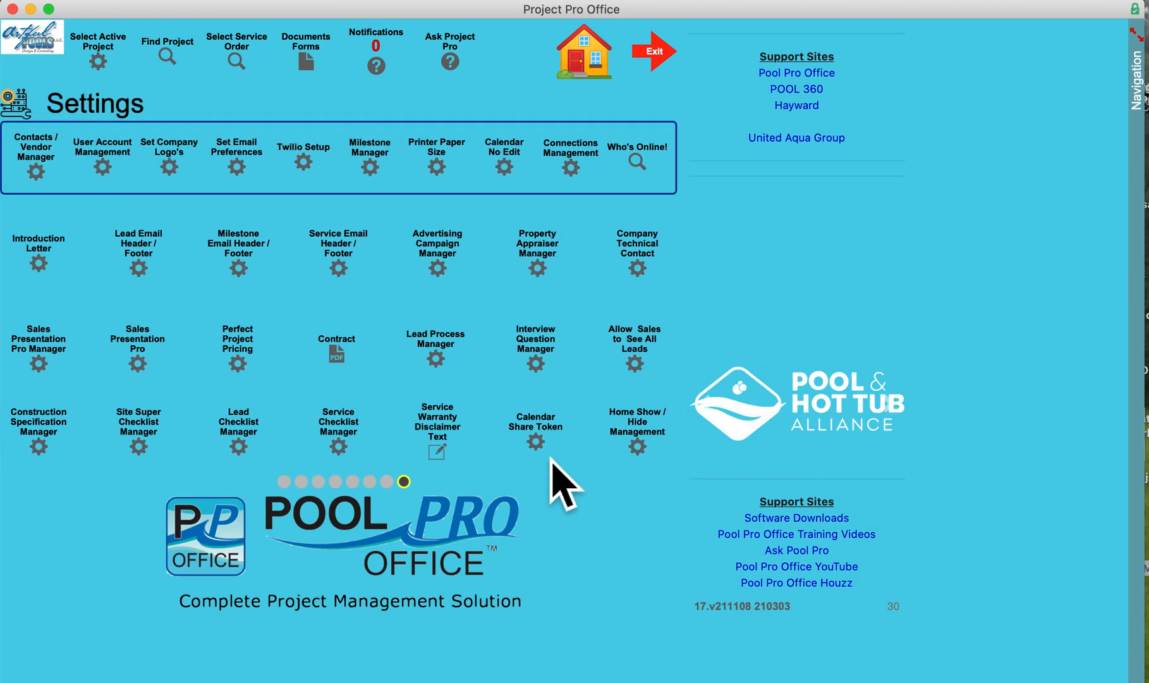
click(50, 169)
click(210, 84)
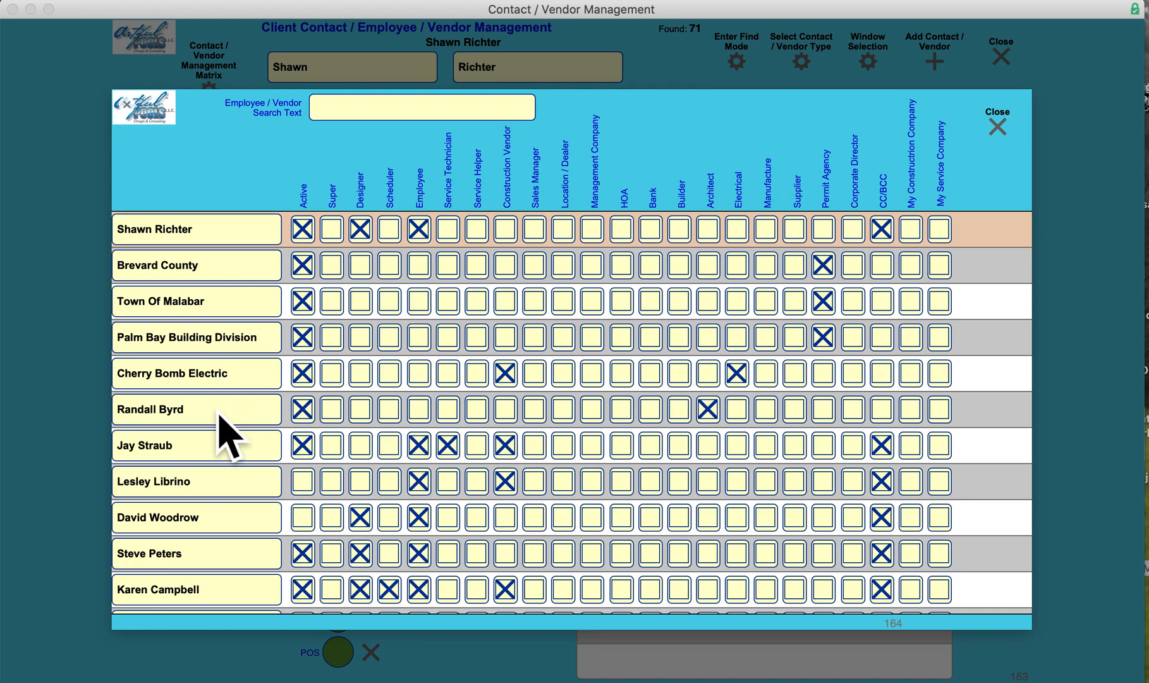
scroll(227, 436, down, 1)
scroll(228, 437, up, 1)
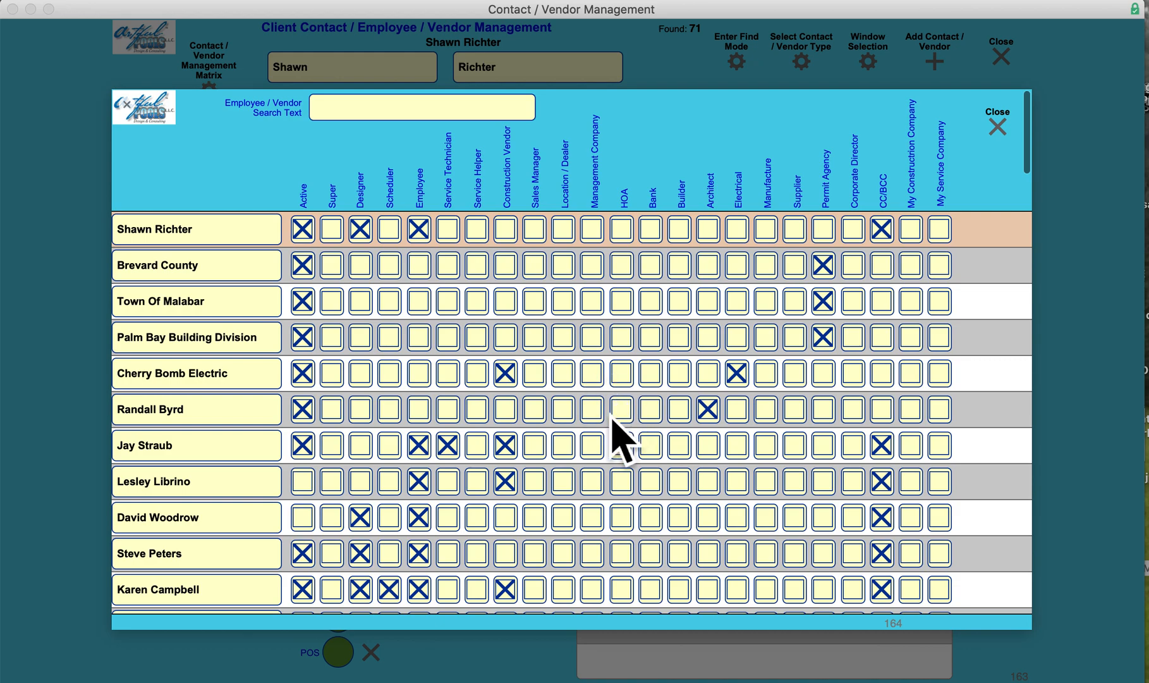
scroll(613, 418, down, 1)
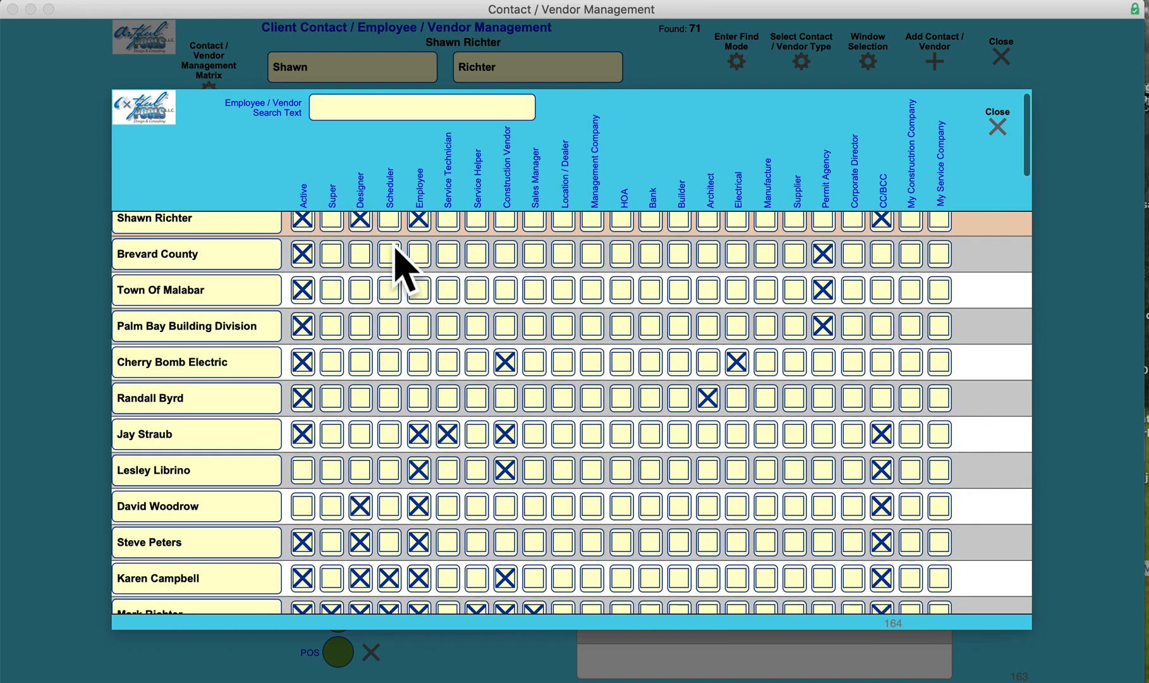
scroll(641, 469, down, 2)
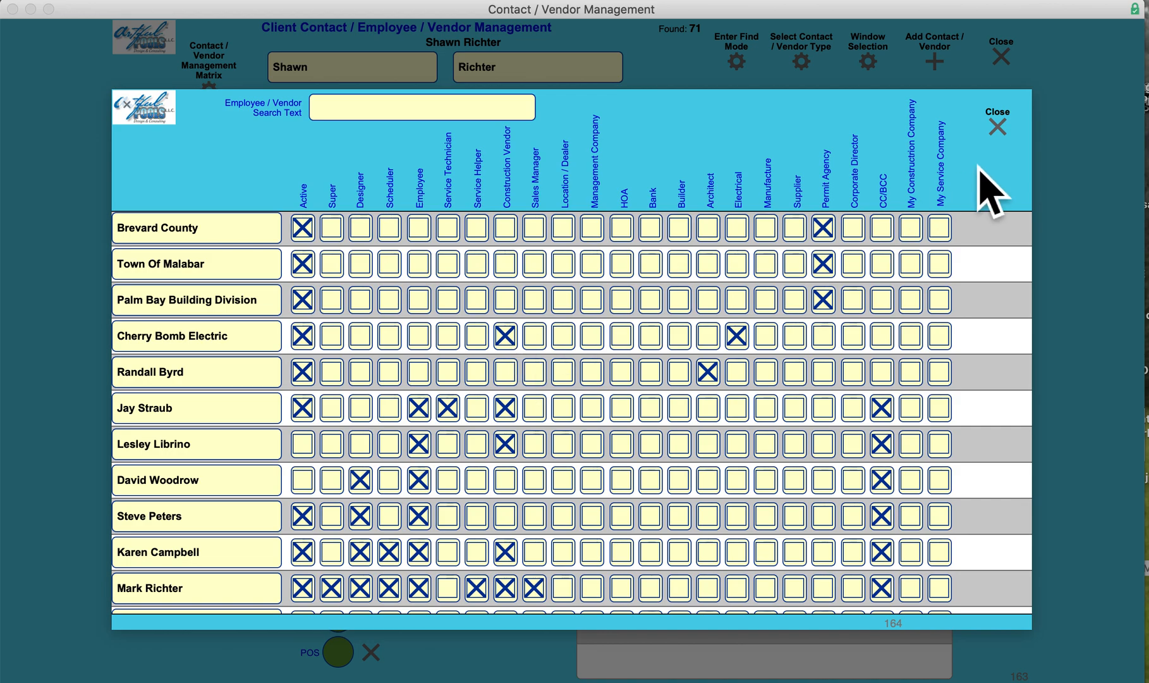
click(998, 147)
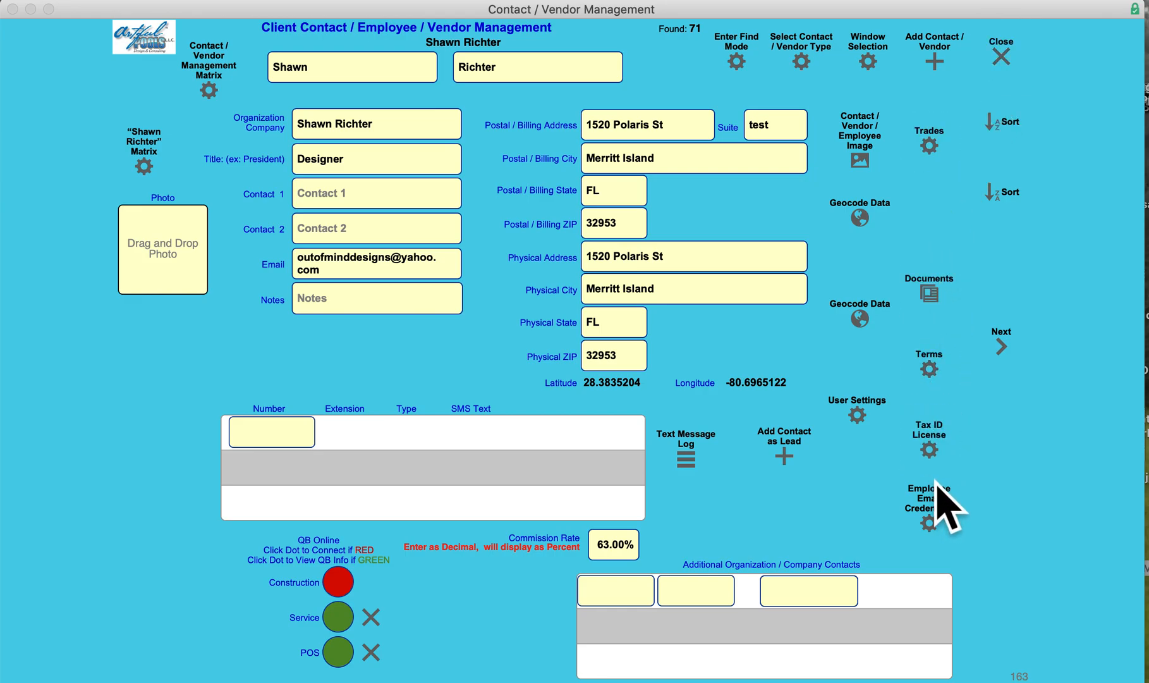
click(1009, 71)
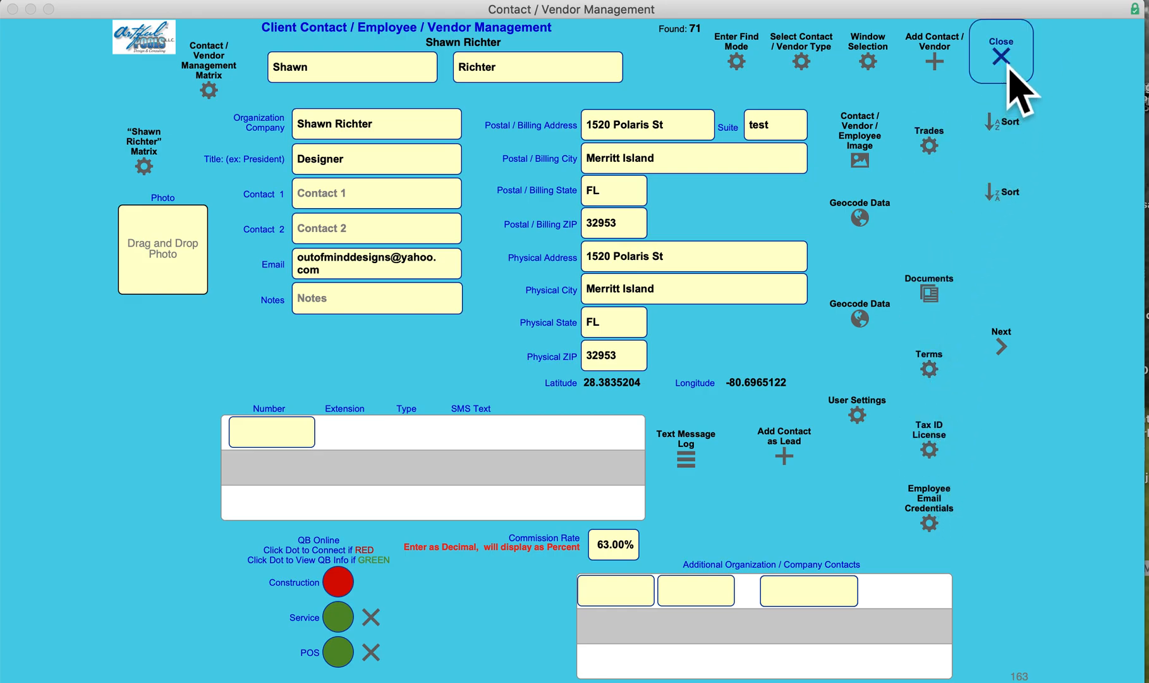
Review User Account Management, covering the employees and vendors without accounts and the list of existing users
click(122, 163)
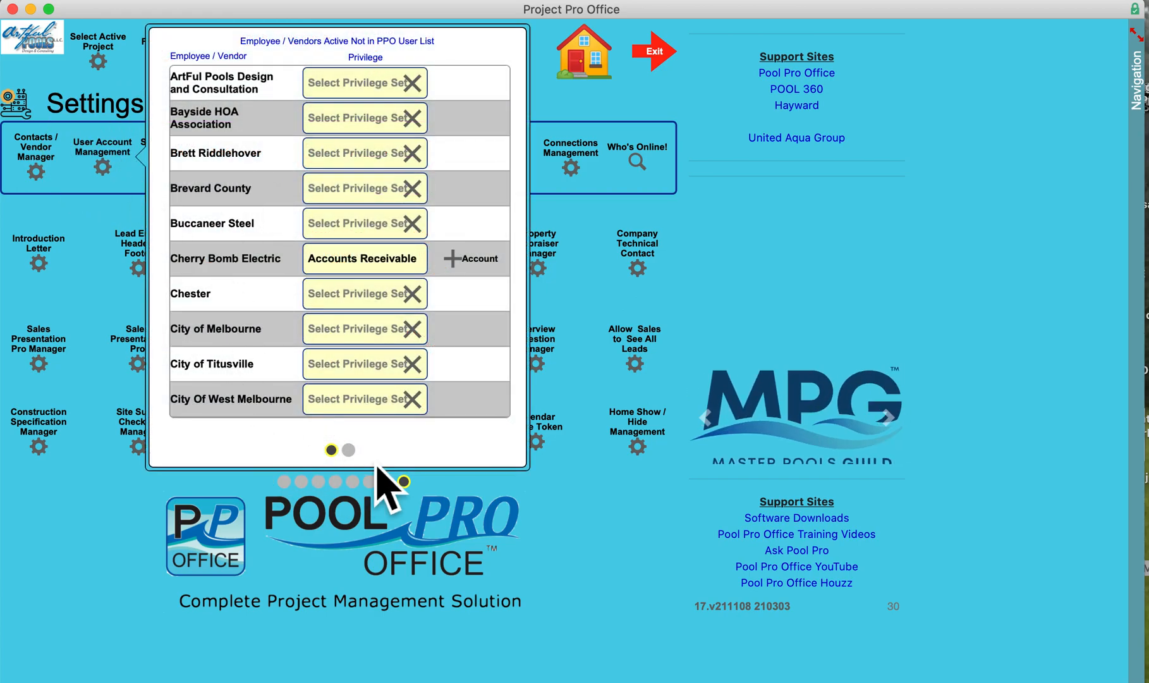
click(351, 451)
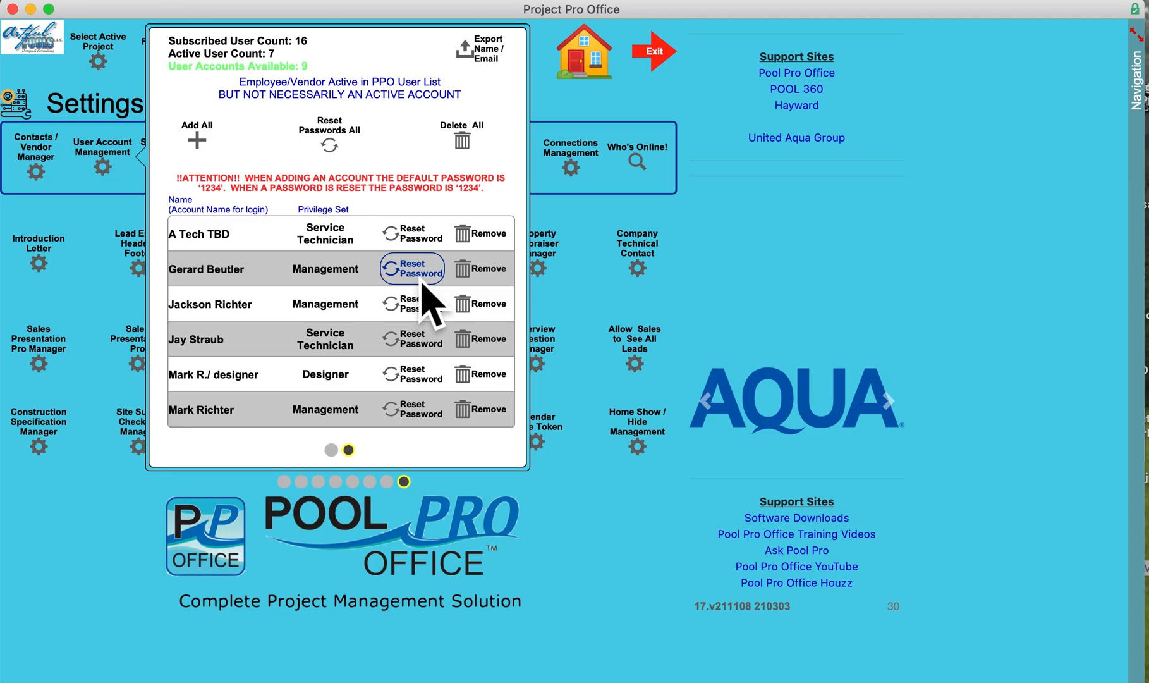
click(106, 214)
Review the company logo, outgoing e-mail preference and Twilio setup settings without changing them
click(180, 168)
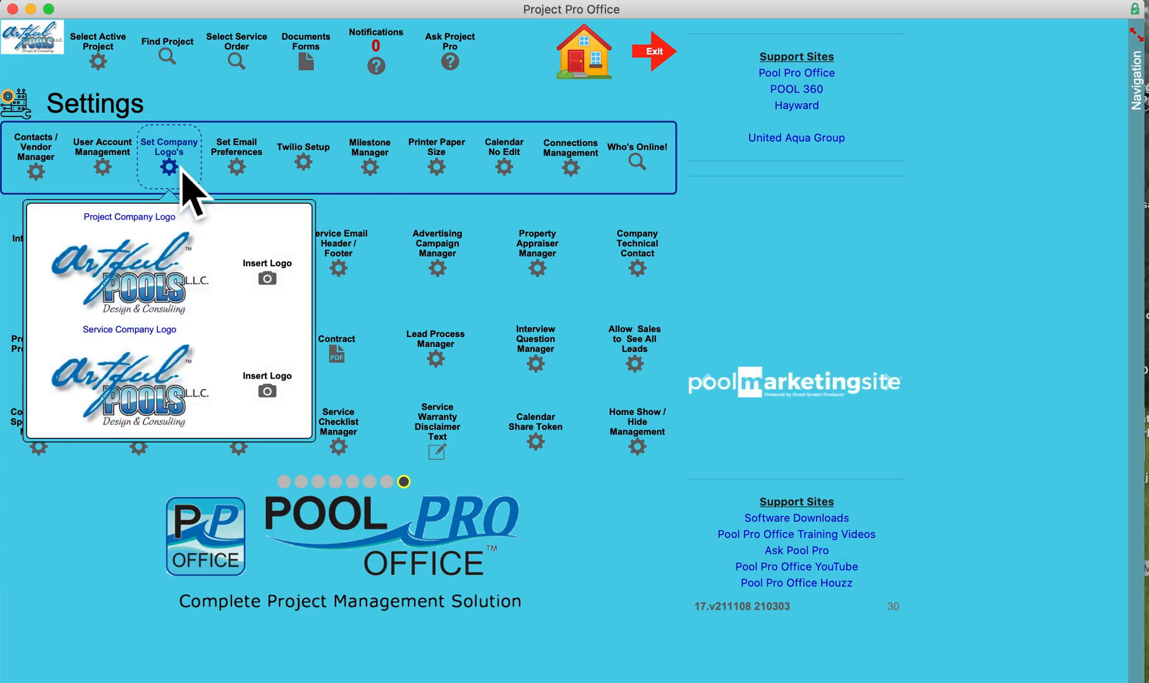
click(238, 168)
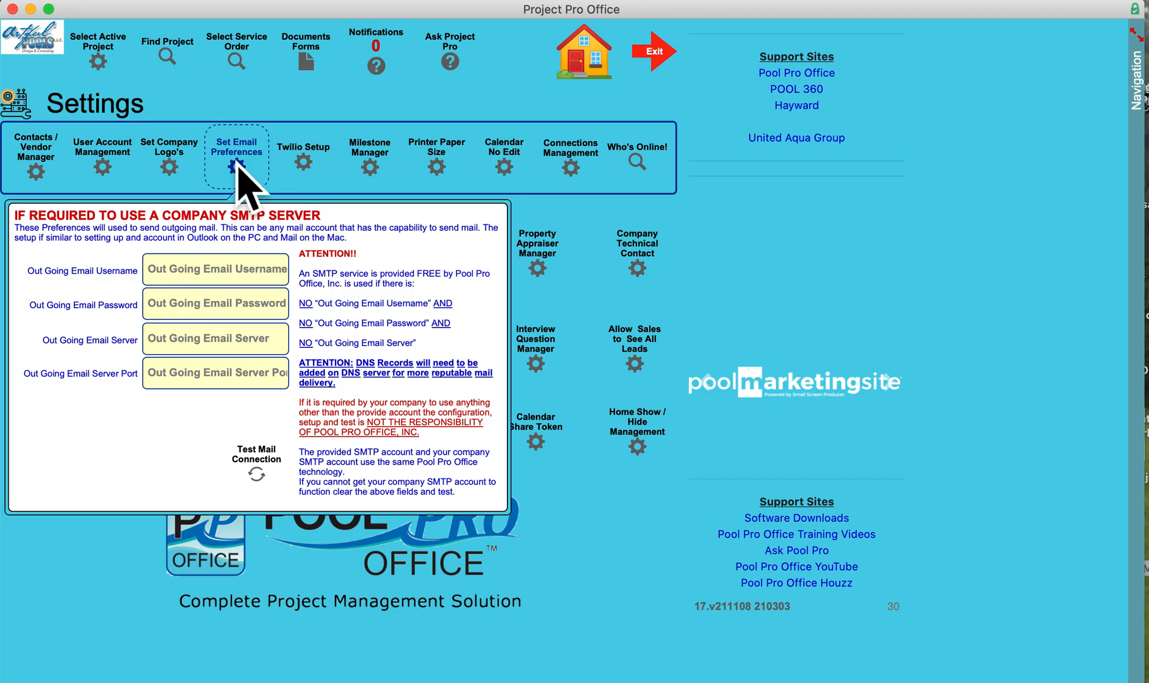
click(310, 176)
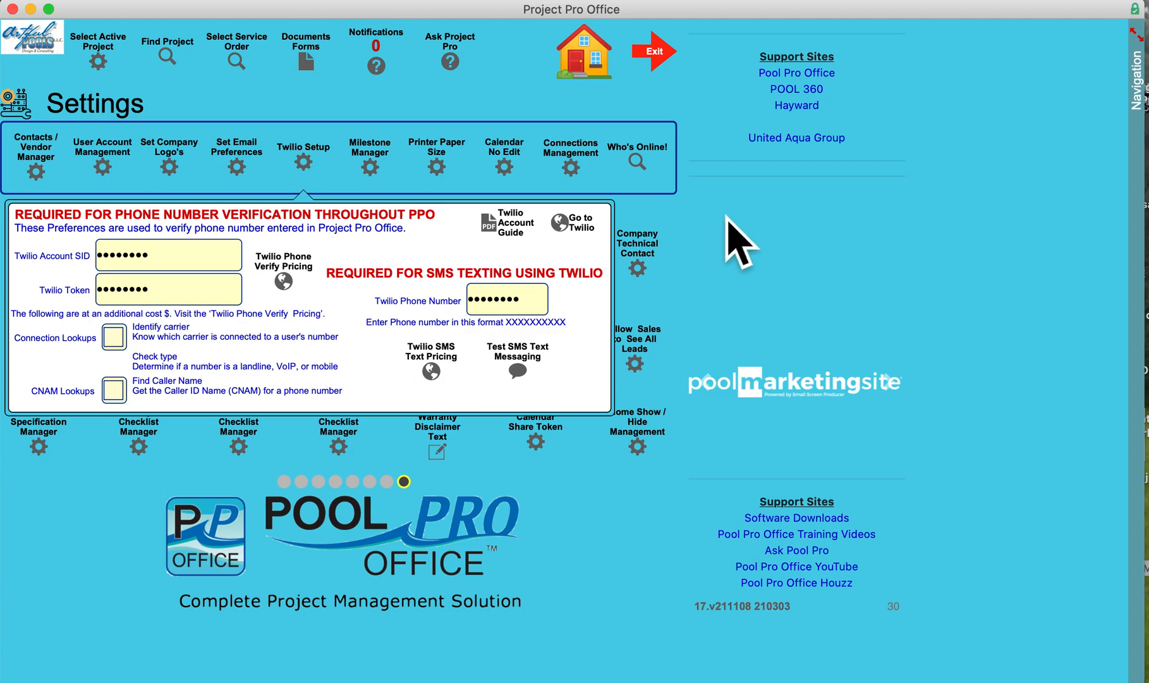
key(Escape)
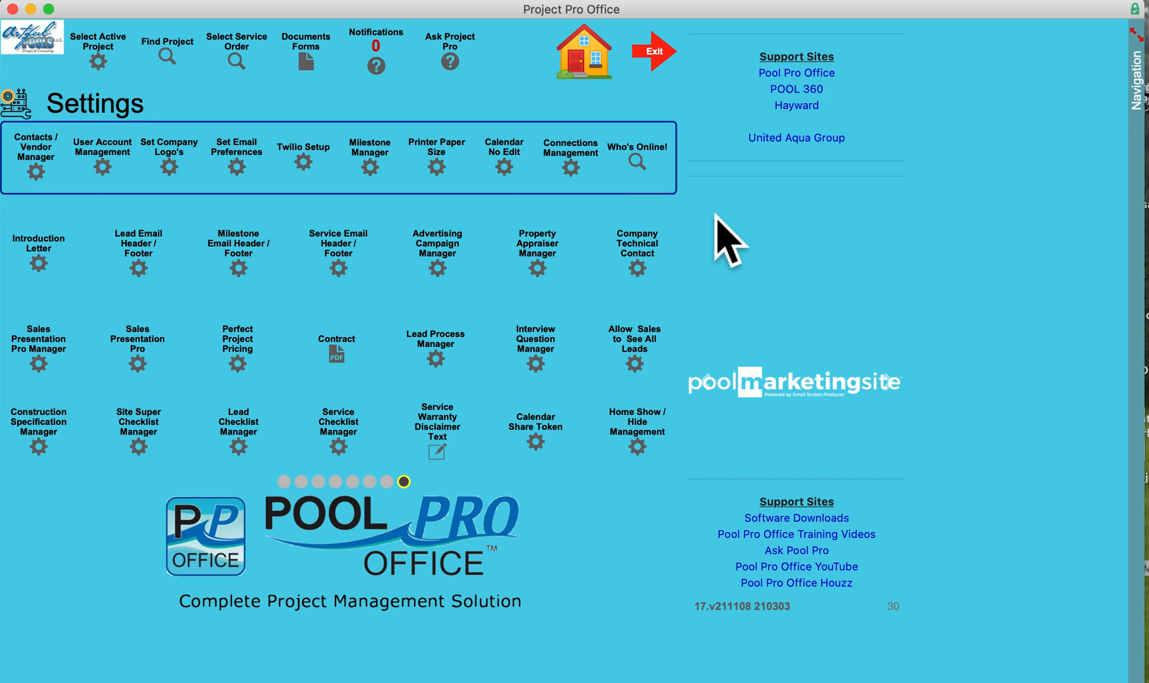
Review the Milestone Manager list and the settings of the Signed Contract milestone, and close the manager
click(378, 165)
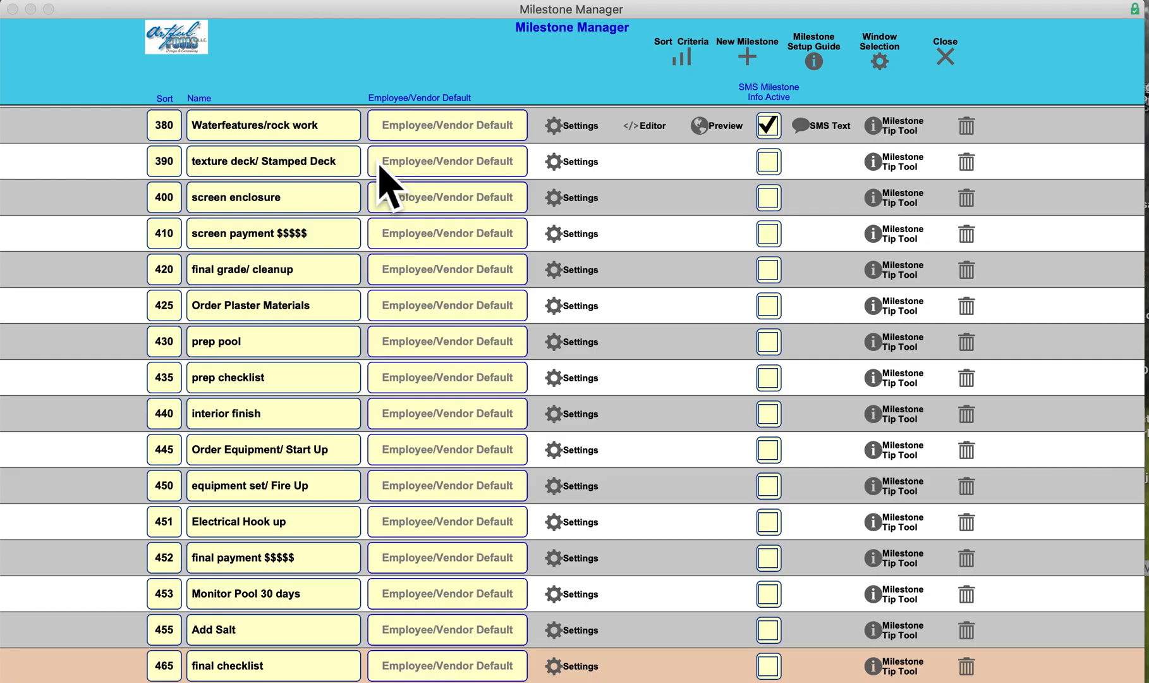
scroll(316, 297, up, 15)
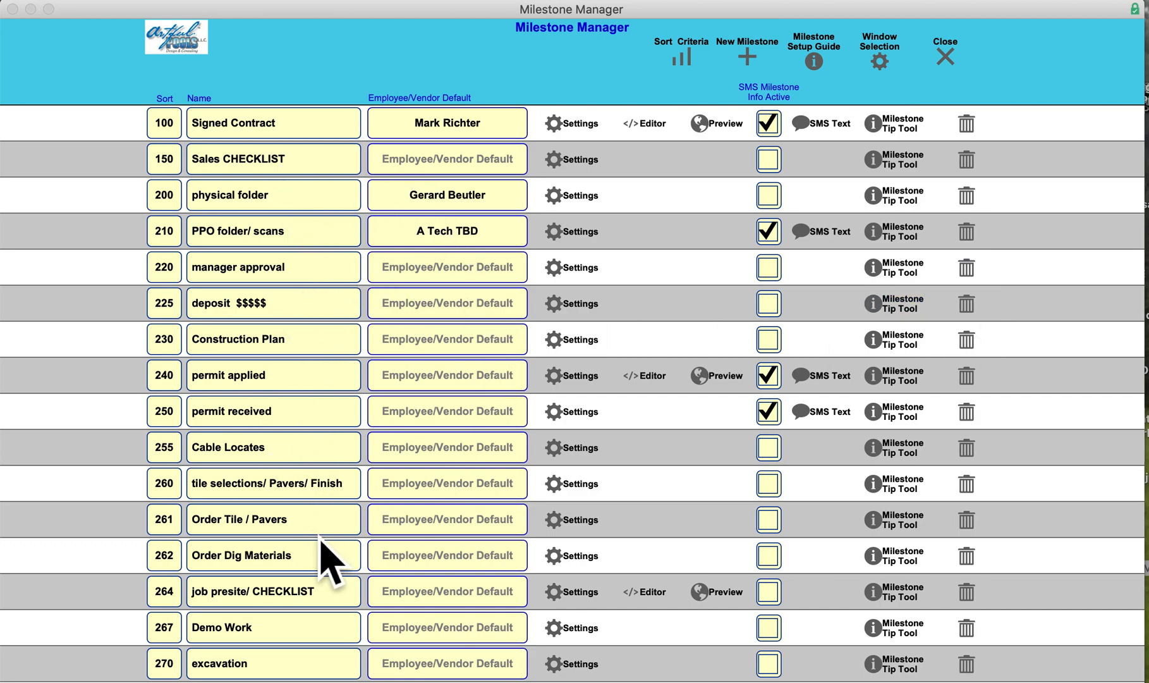
click(587, 136)
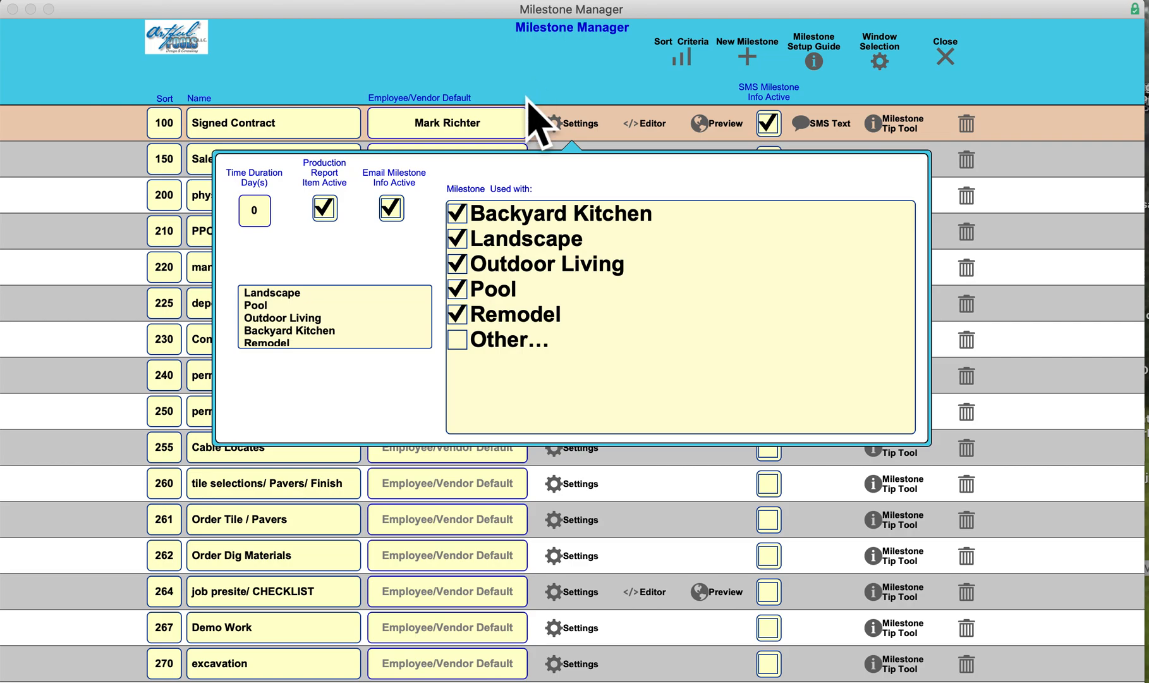
click(421, 56)
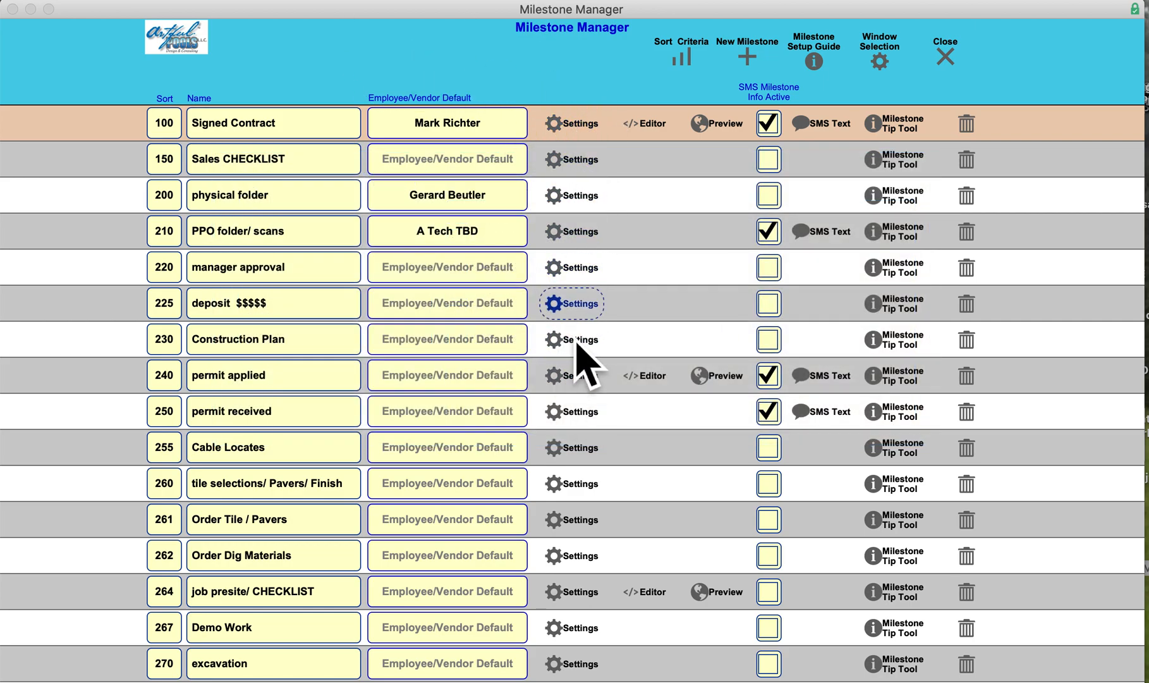
click(945, 55)
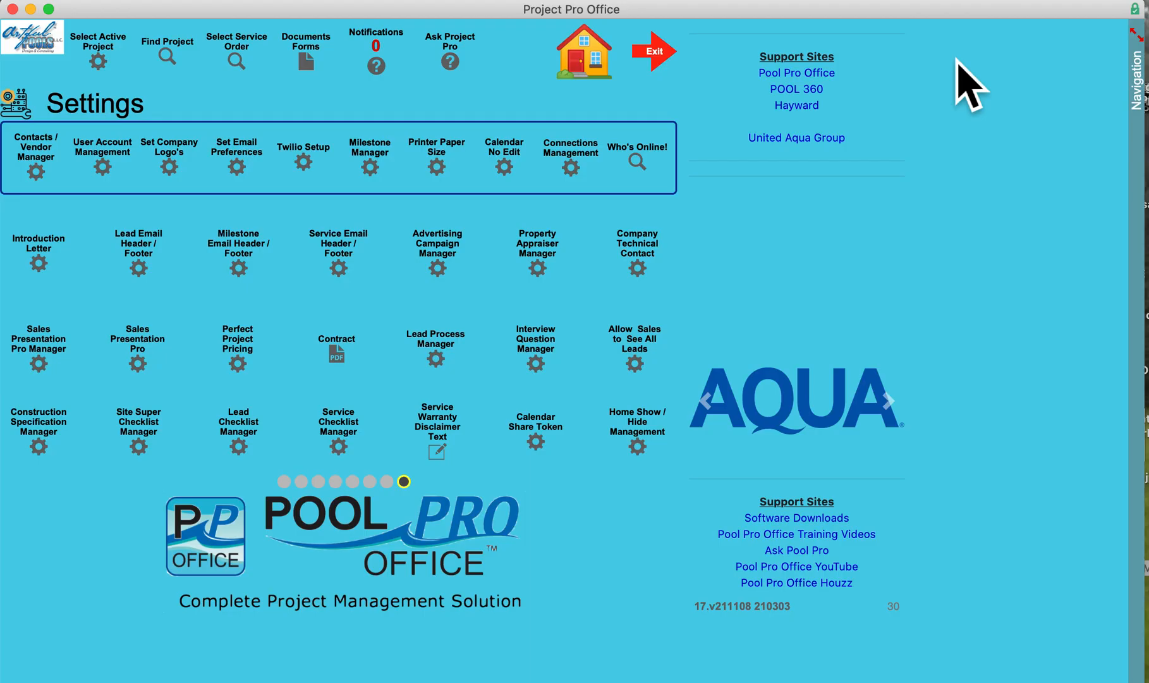
Return to the home dashboard and open the active project in Cocoa, FL from the active project list
click(579, 68)
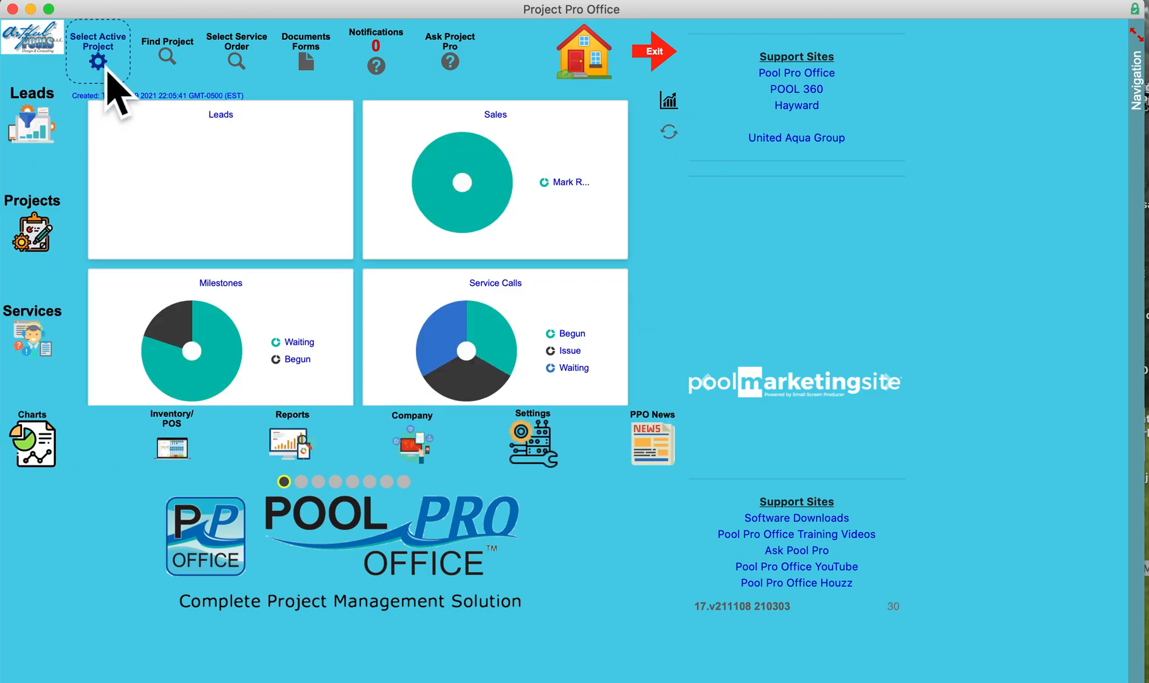
click(98, 60)
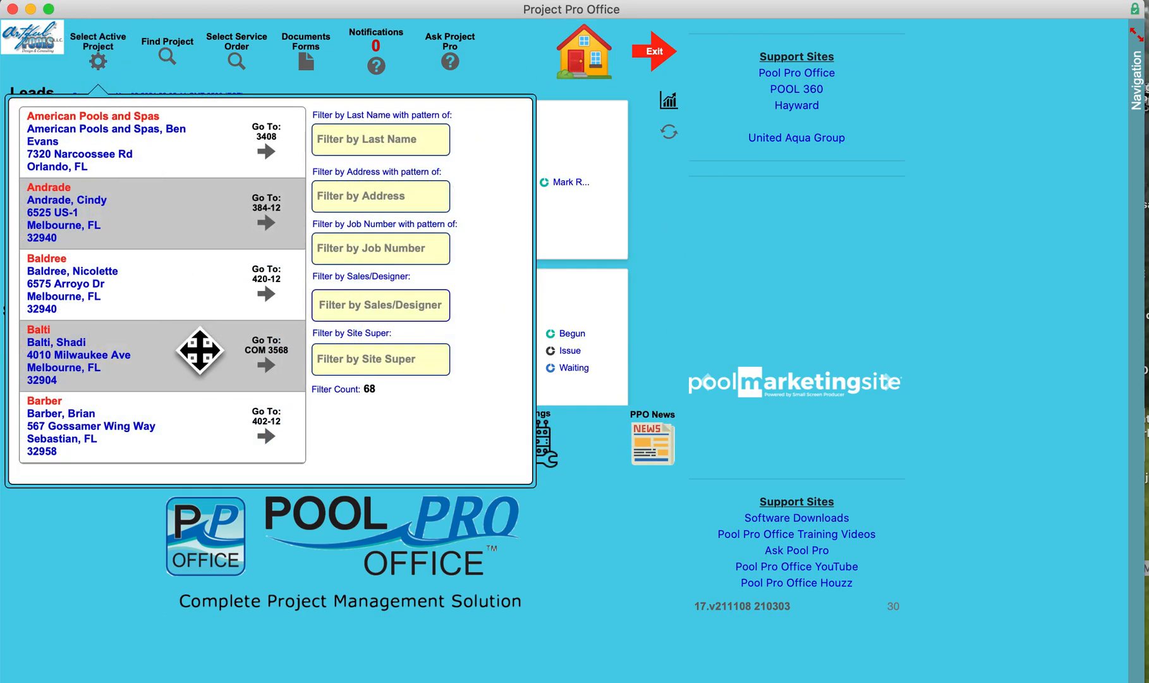
scroll(208, 354, down, 5)
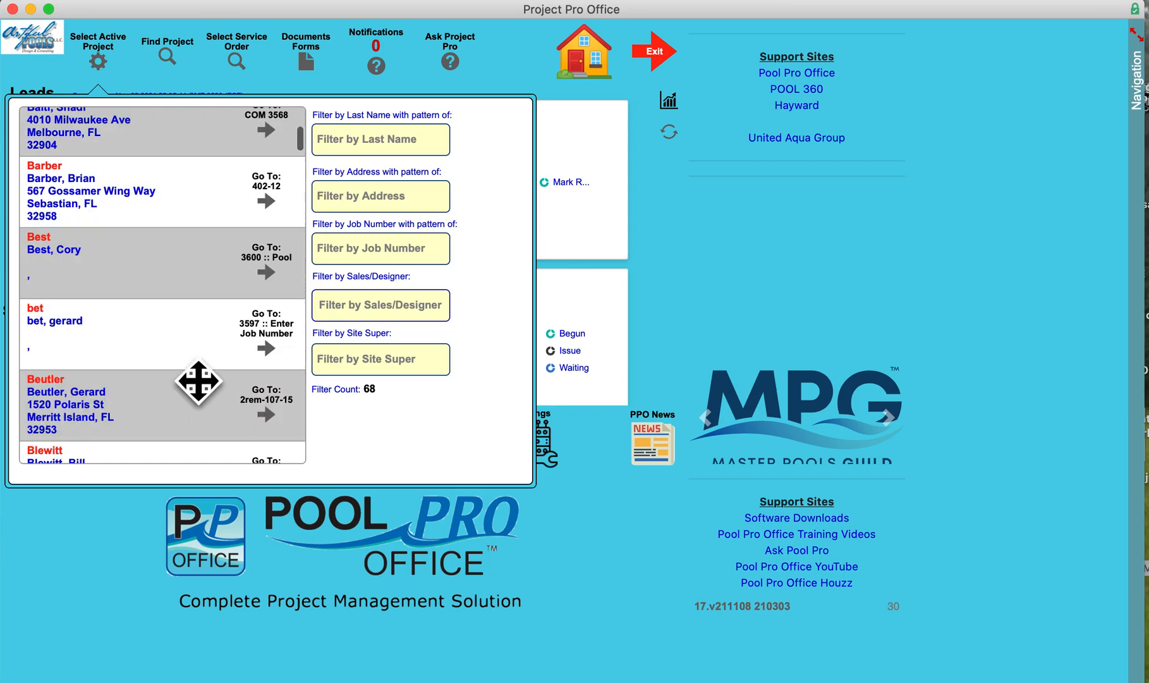
scroll(212, 398, down, 4)
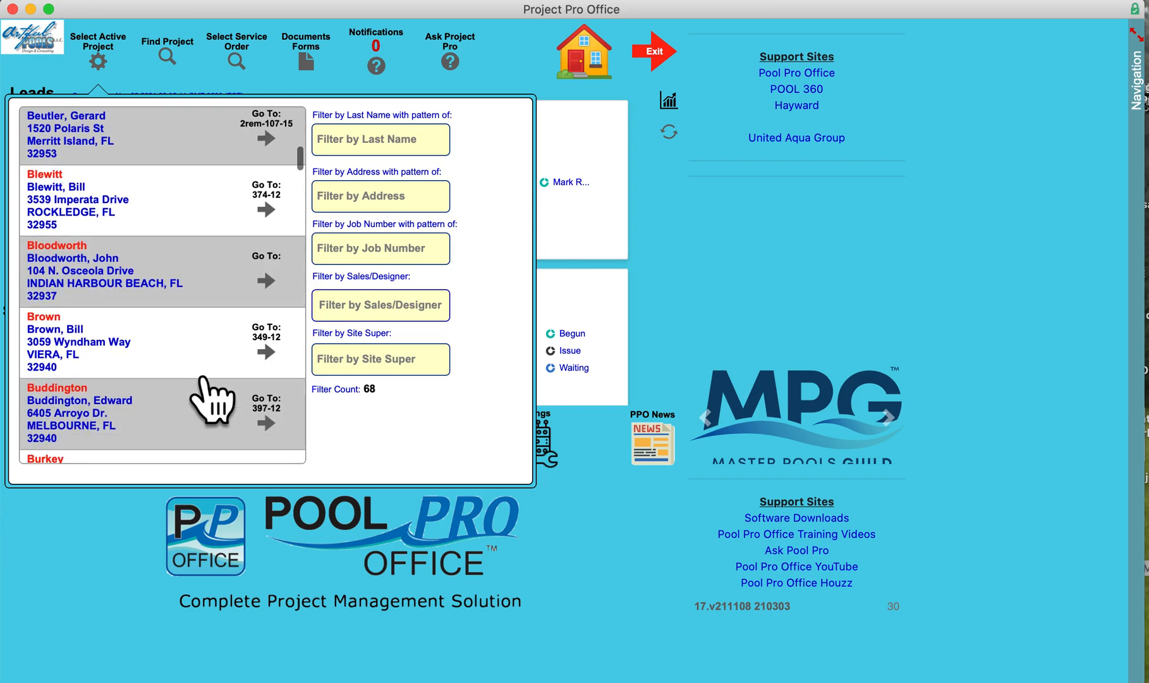
scroll(209, 388, down, 2)
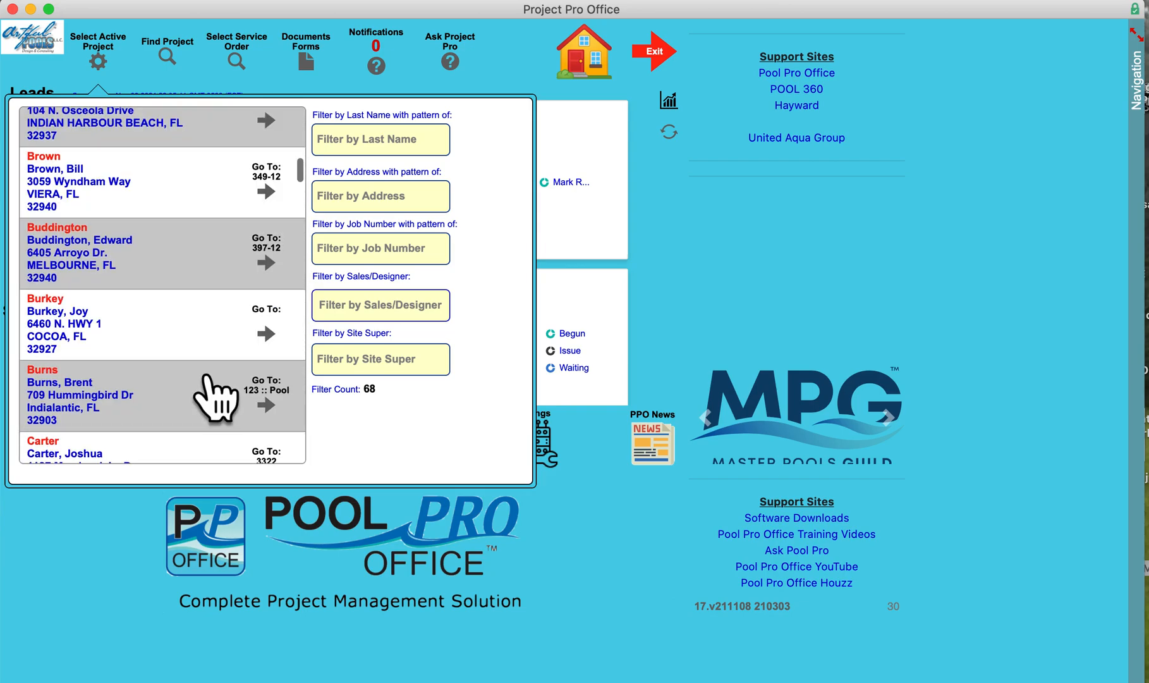
click(279, 341)
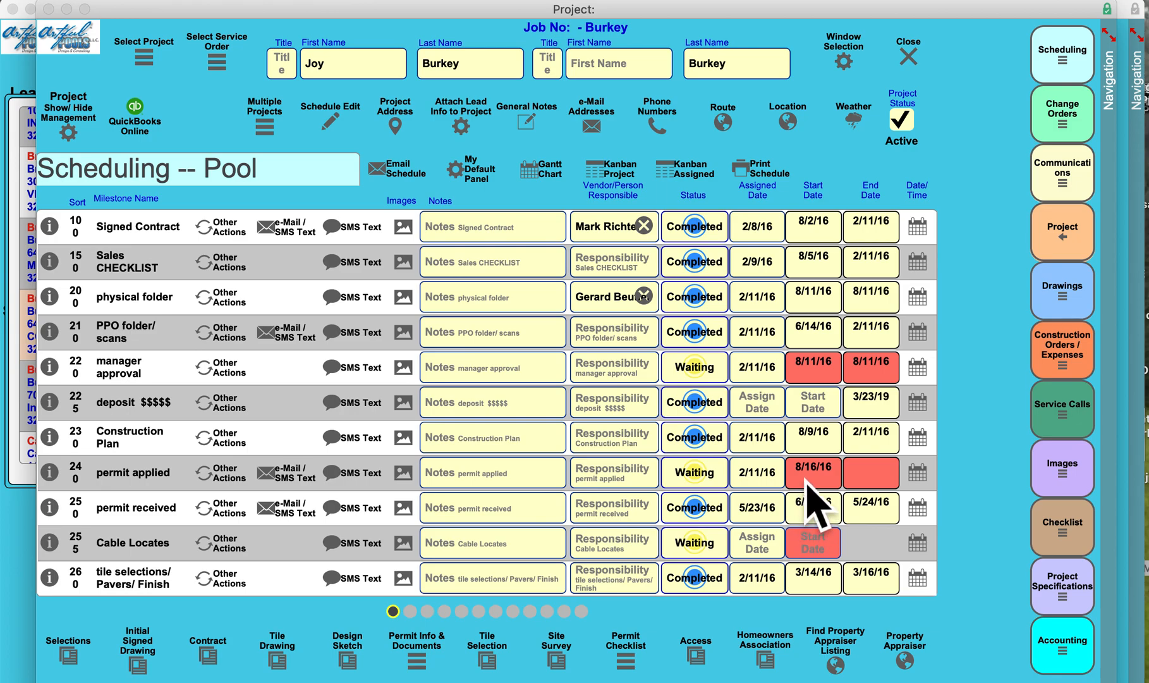
Review the milestone statuses and dates in the project's pool schedule, and close the project and the active project list
scroll(815, 556, down, 5)
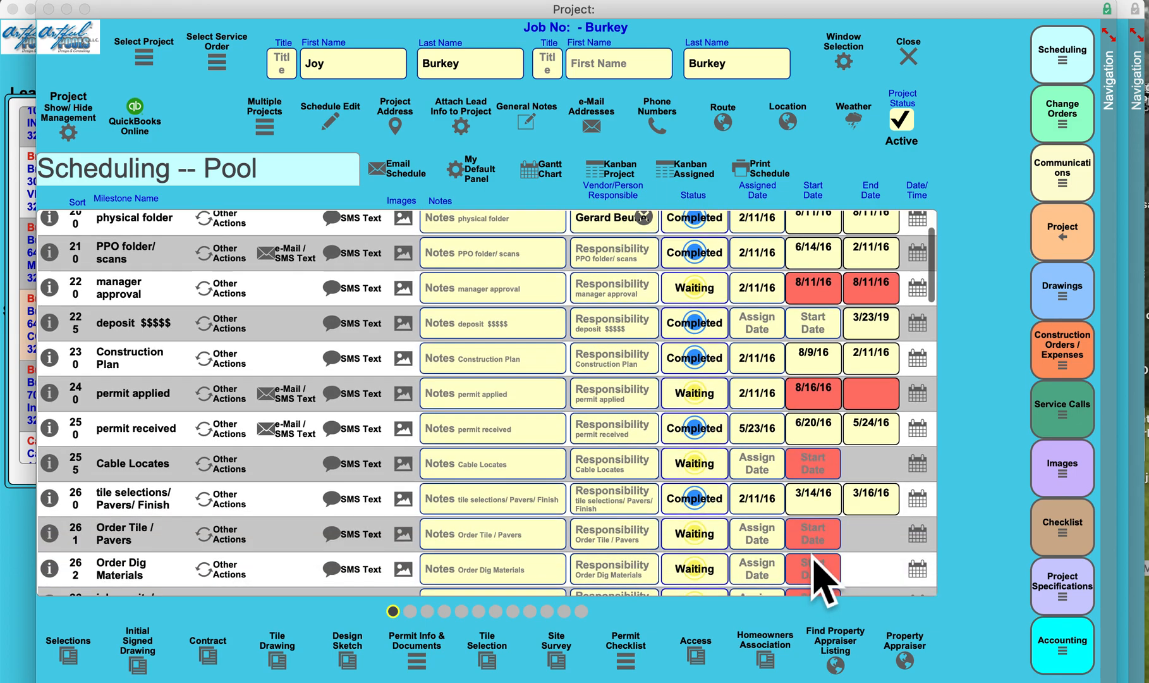
scroll(820, 577, up, 2)
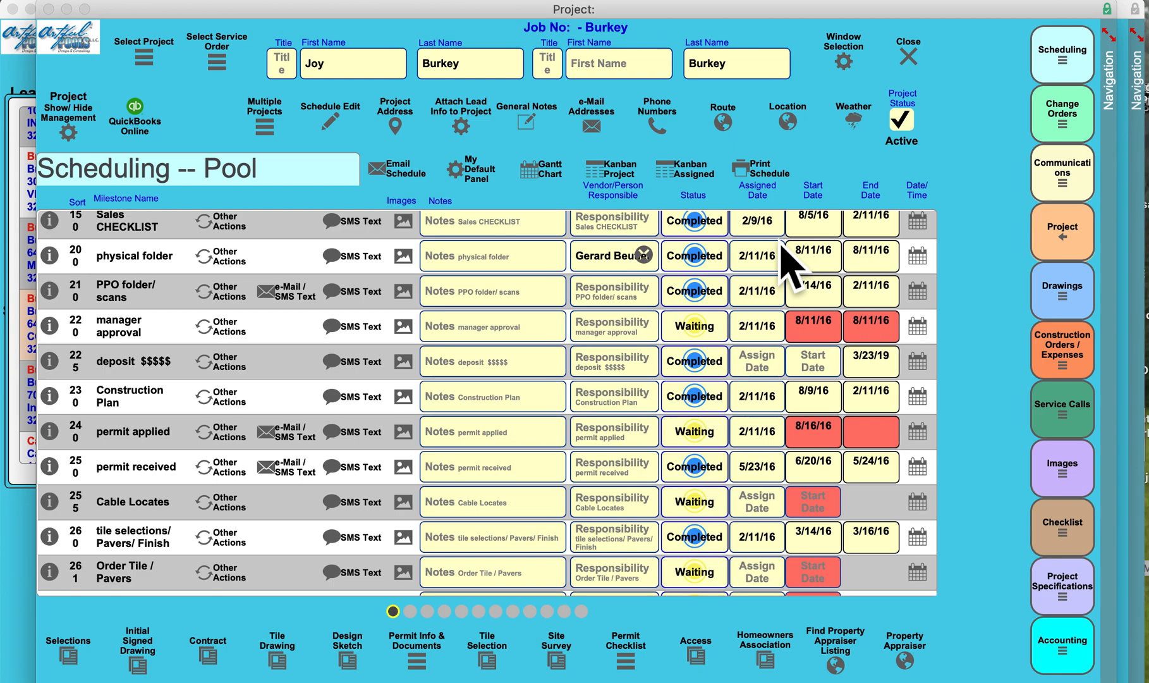
scroll(784, 258, up, 1)
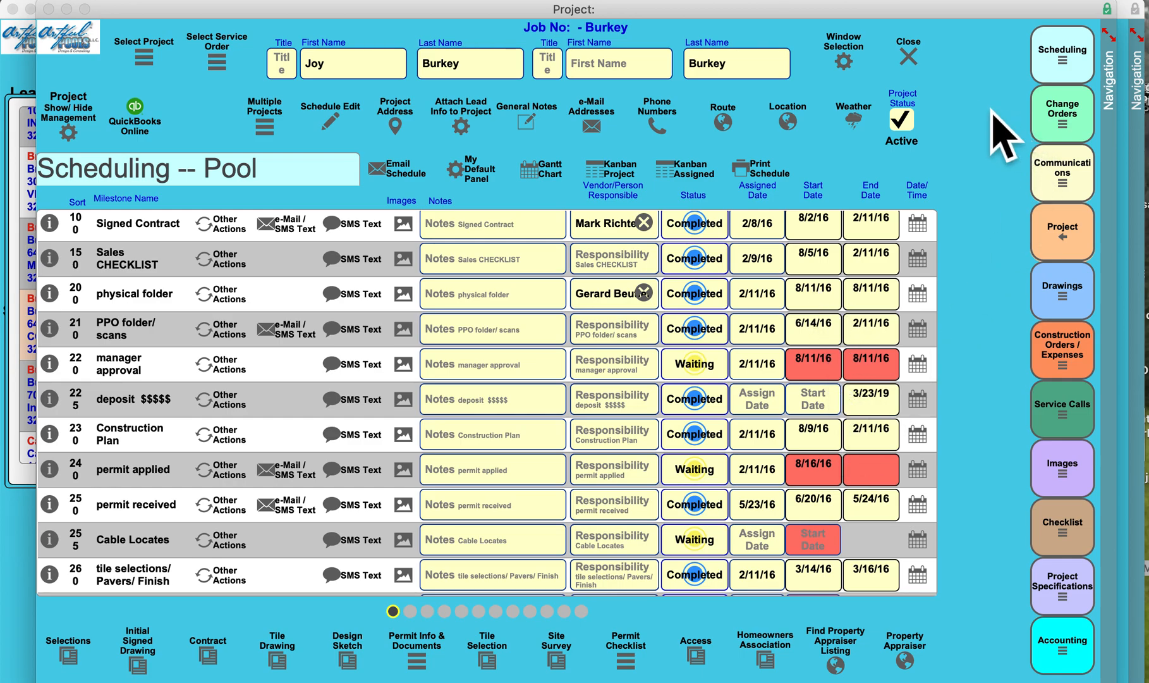
click(926, 65)
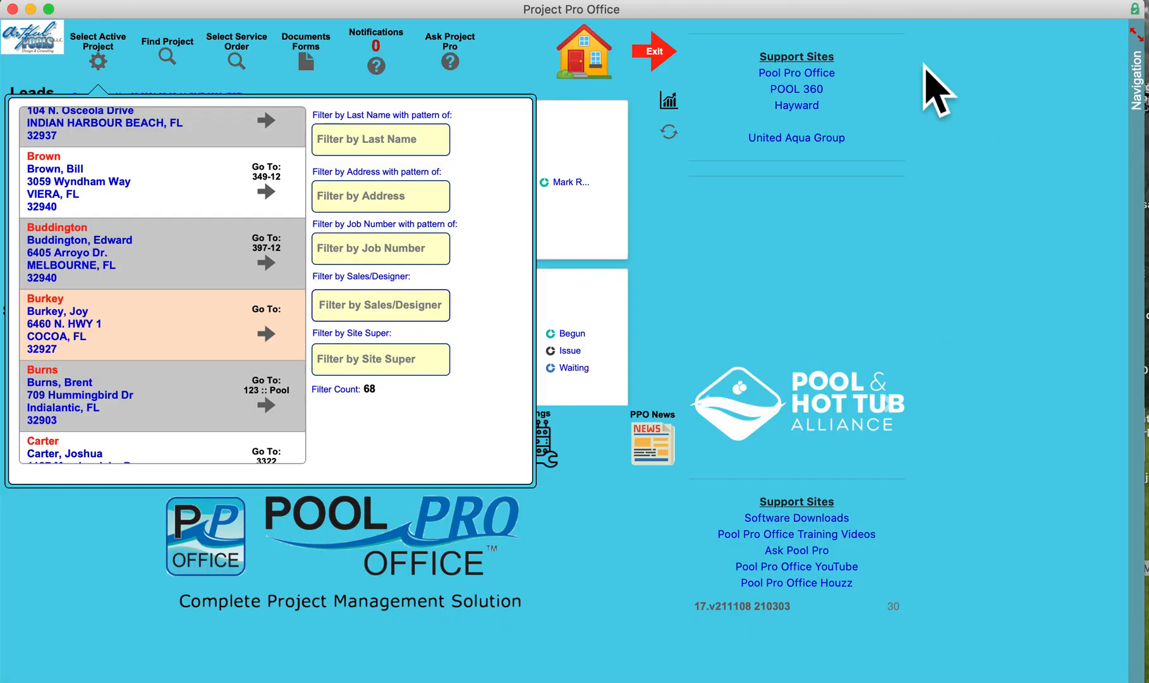
click(1036, 100)
Open the new Project Calendar from the Projects area with This Month as the initial view
click(47, 244)
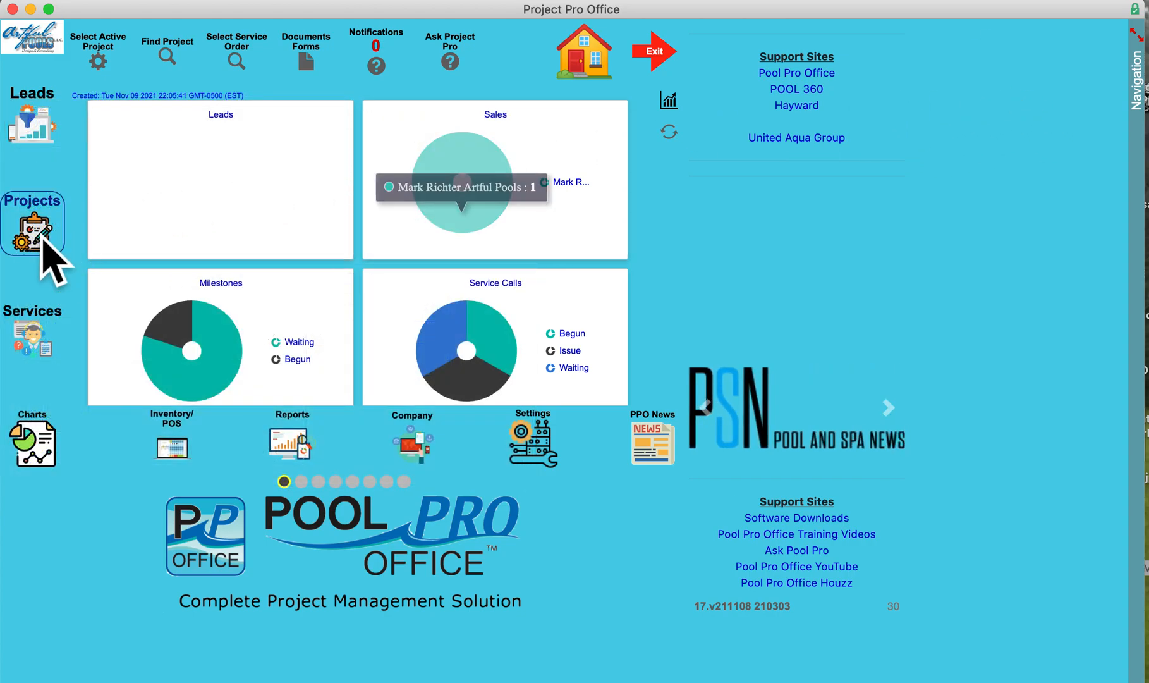
click(273, 225)
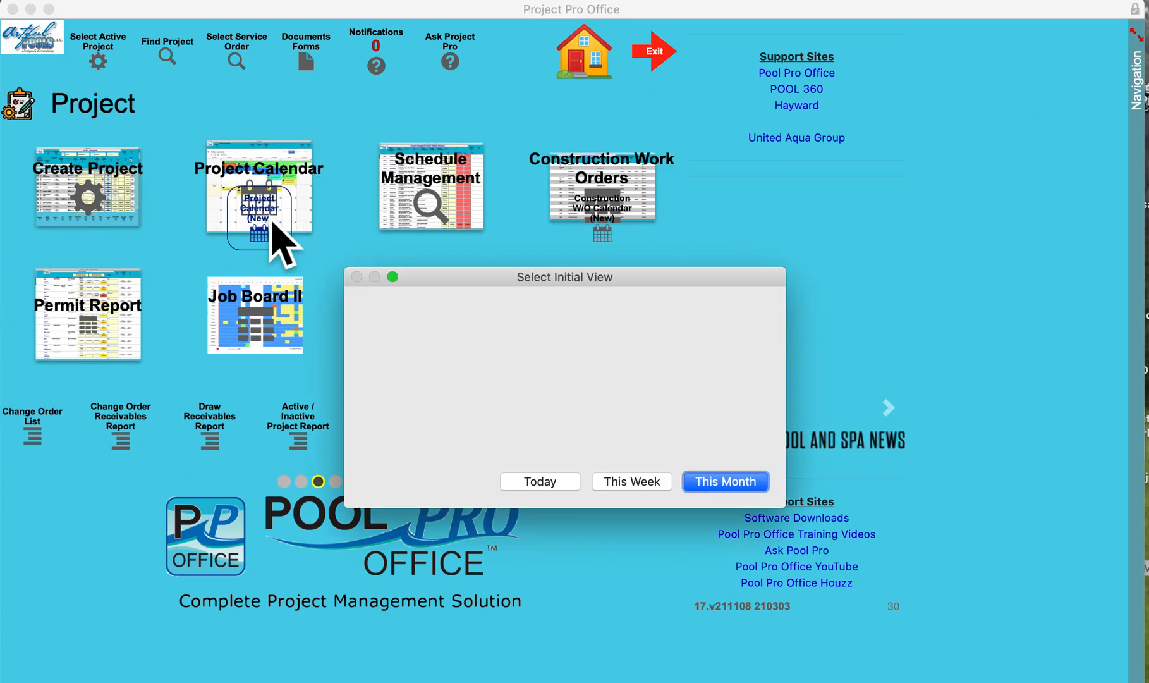
click(732, 486)
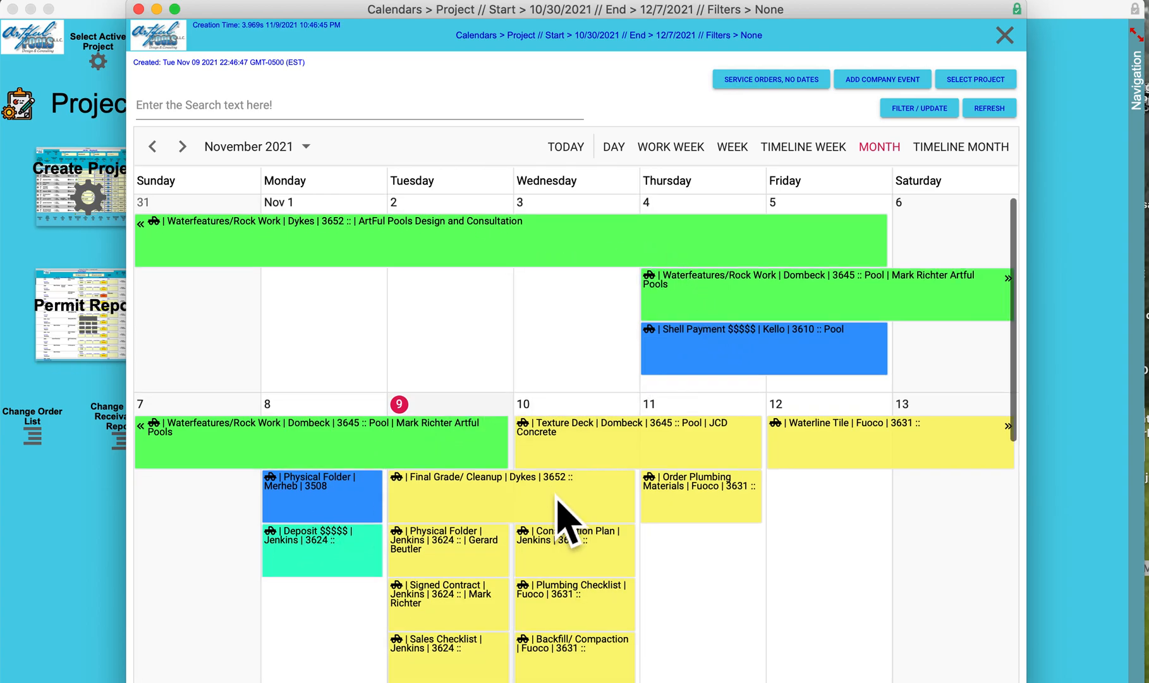
Review the color-coded project milestones across the weeks of the November 2021 calendar
scroll(564, 499, down, 2)
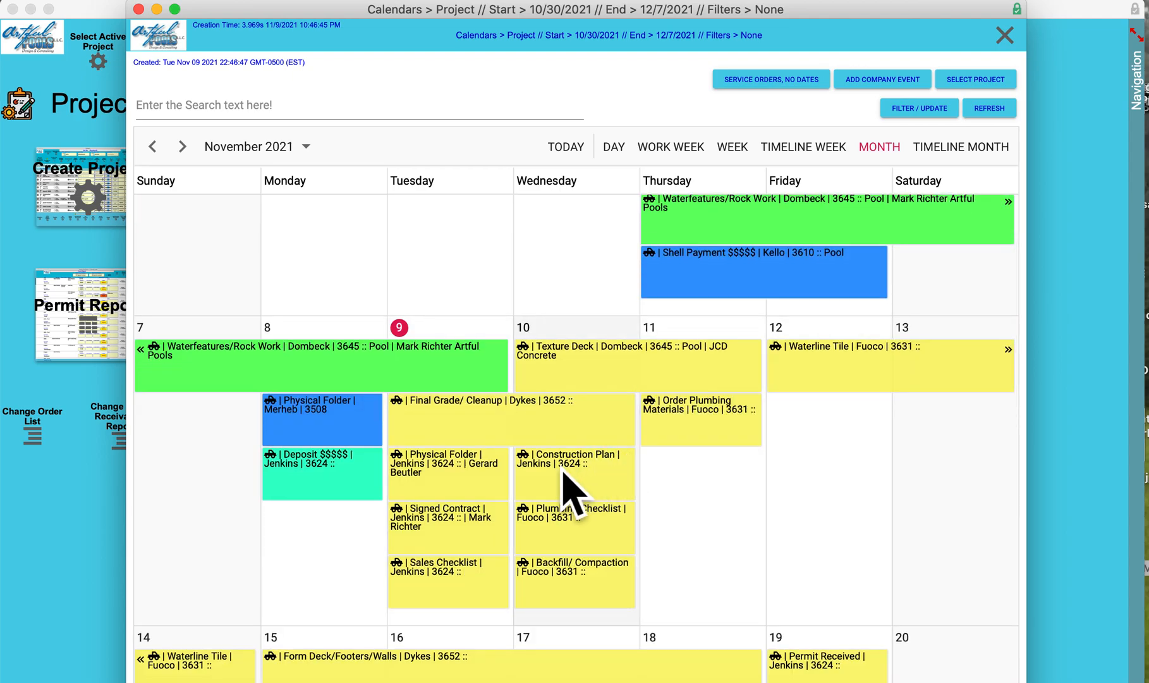
scroll(559, 493, down, 2)
scroll(558, 495, down, 5)
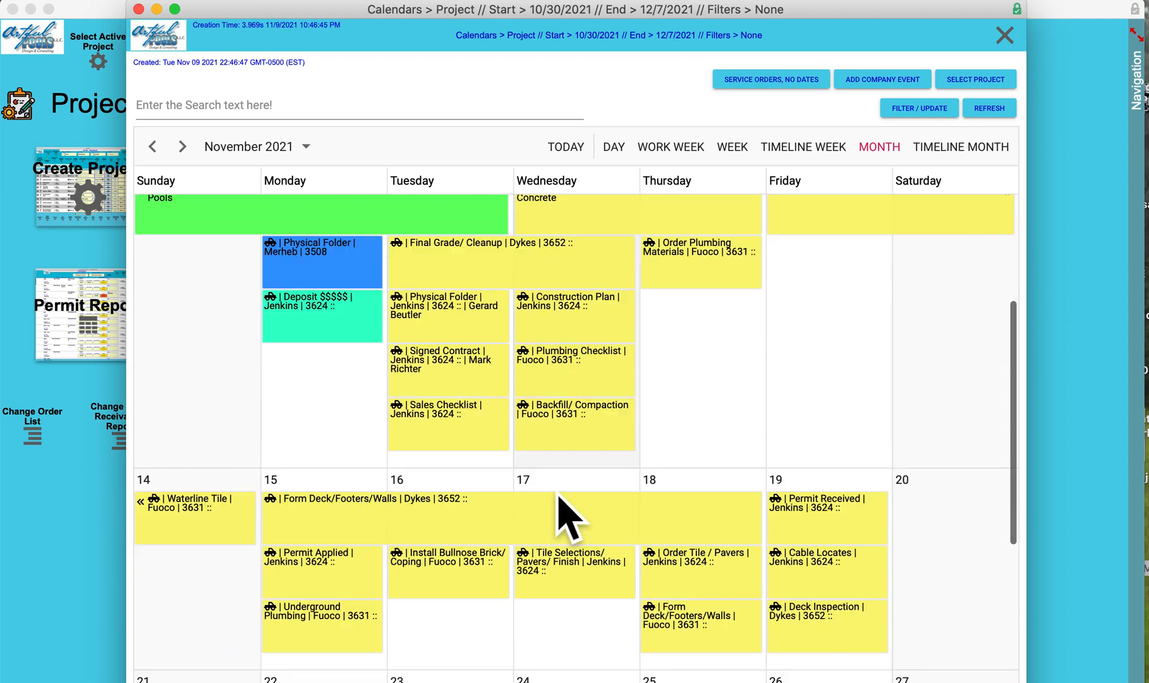
scroll(562, 509, up, 8)
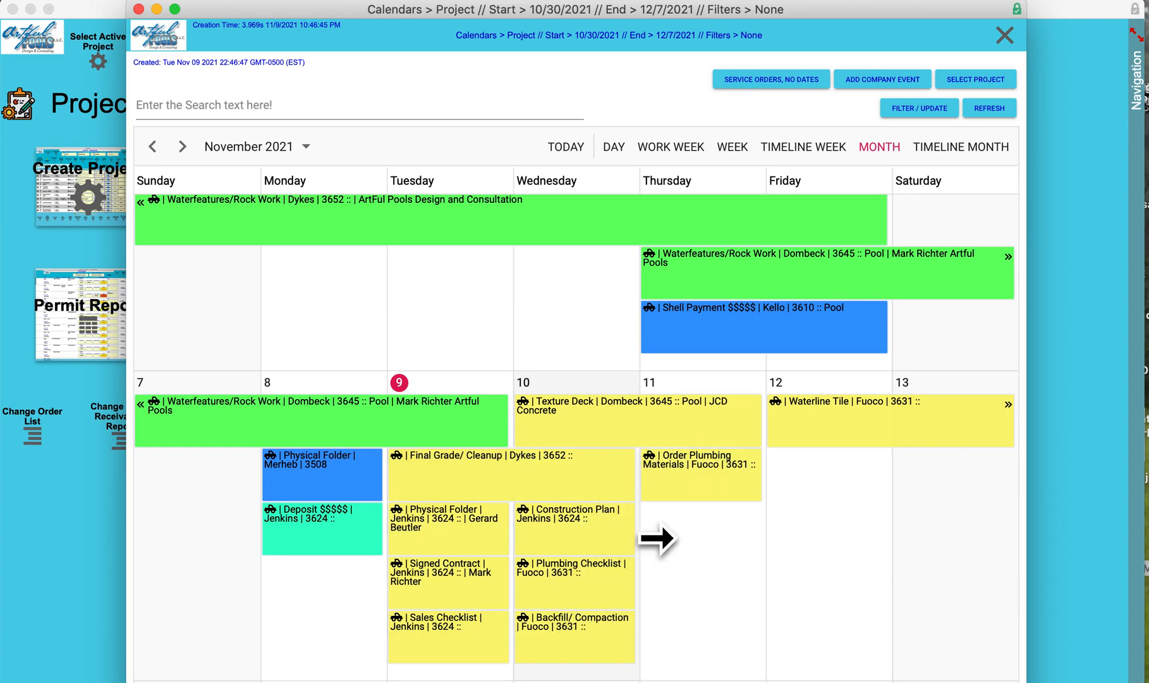
scroll(689, 571, down, 2)
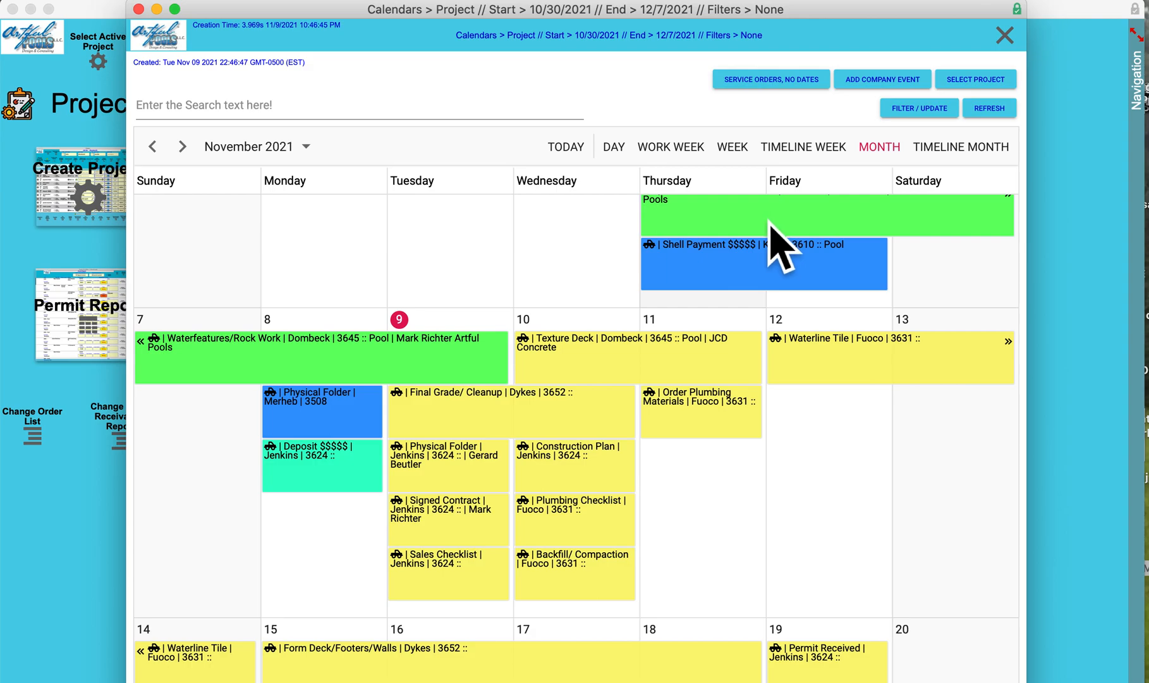
Update the calendar filter to include Construction Work Order, Appointments, Service Calls and Company Event alongside Project Milestones
click(921, 112)
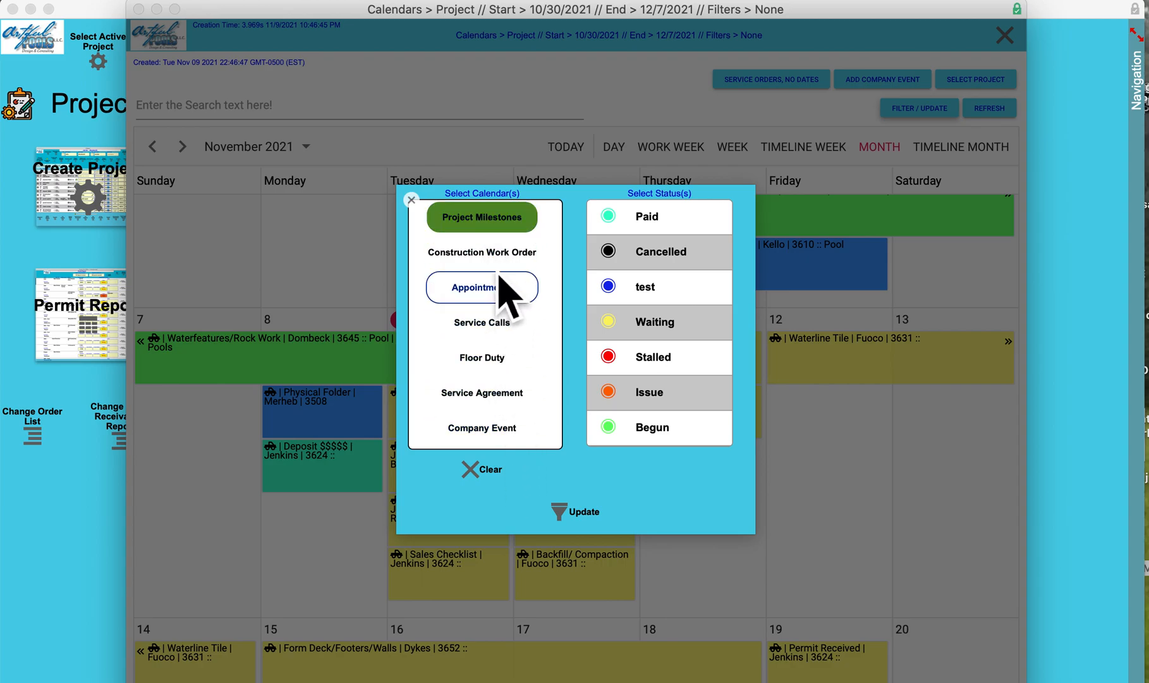
click(502, 258)
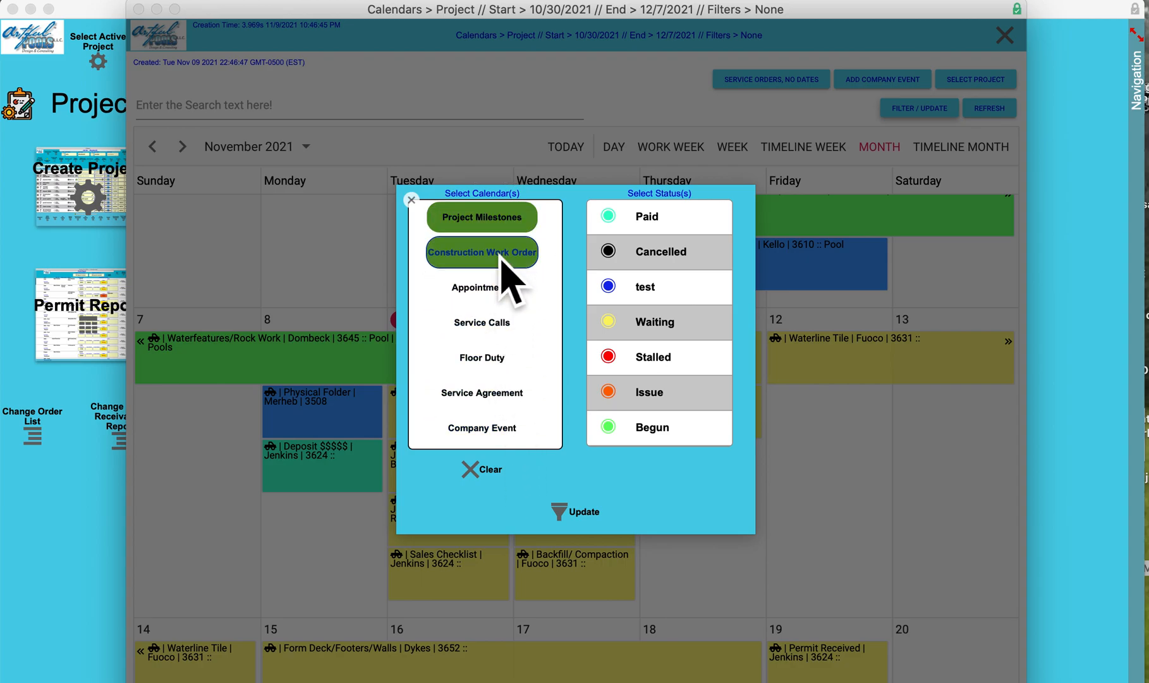
click(509, 292)
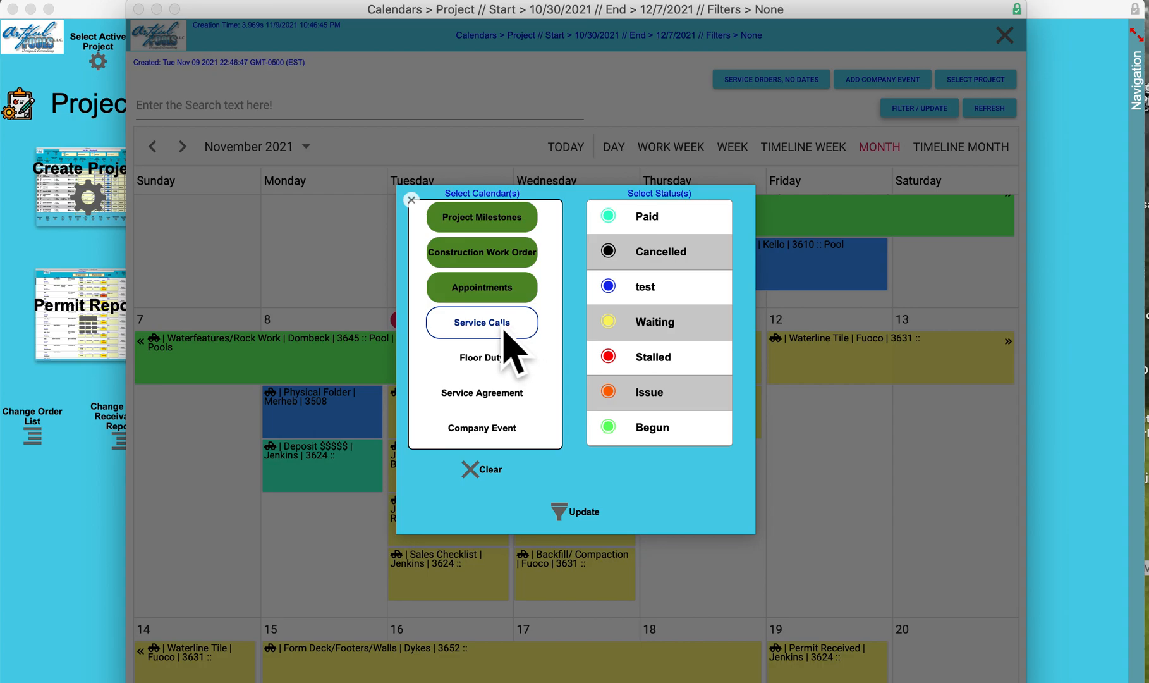
click(504, 326)
click(502, 436)
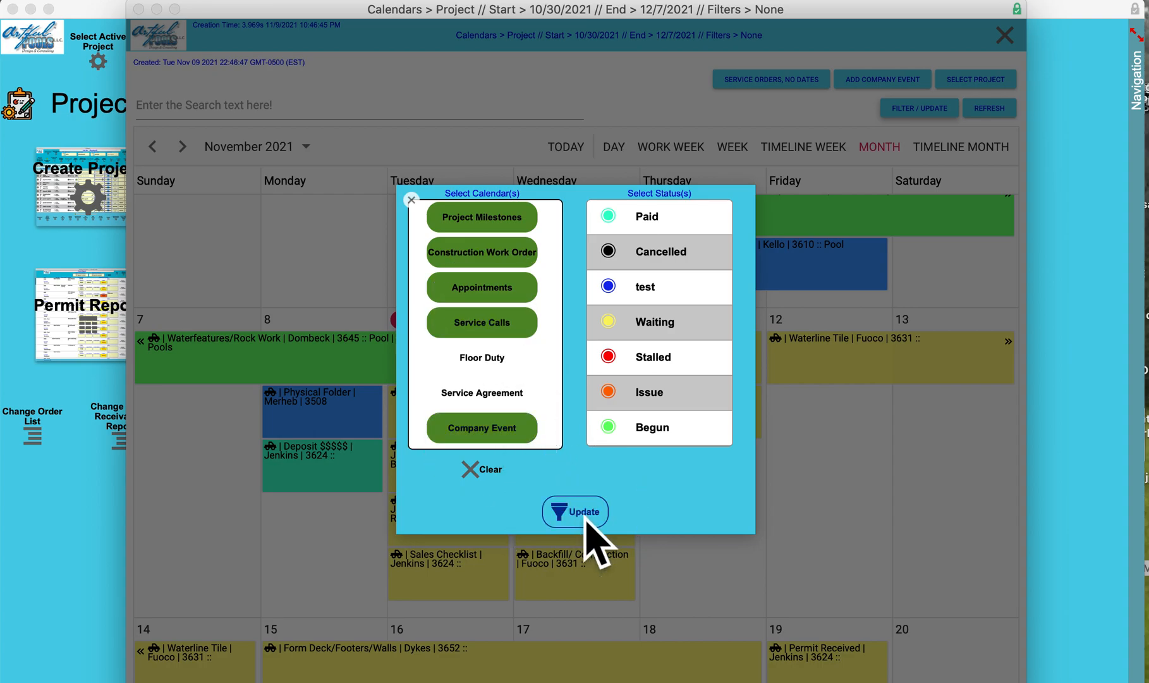
click(585, 517)
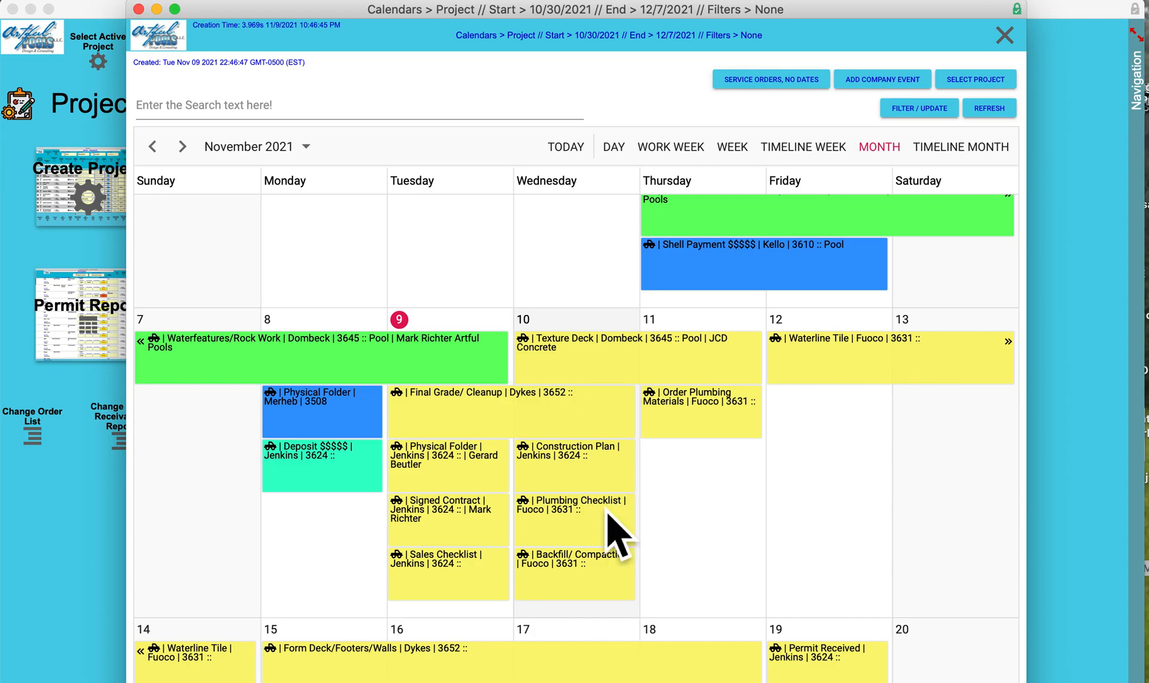
Examine the combined calendar's service calls, work orders, appointments and company events for the week of November 7
scroll(606, 507, down, 5)
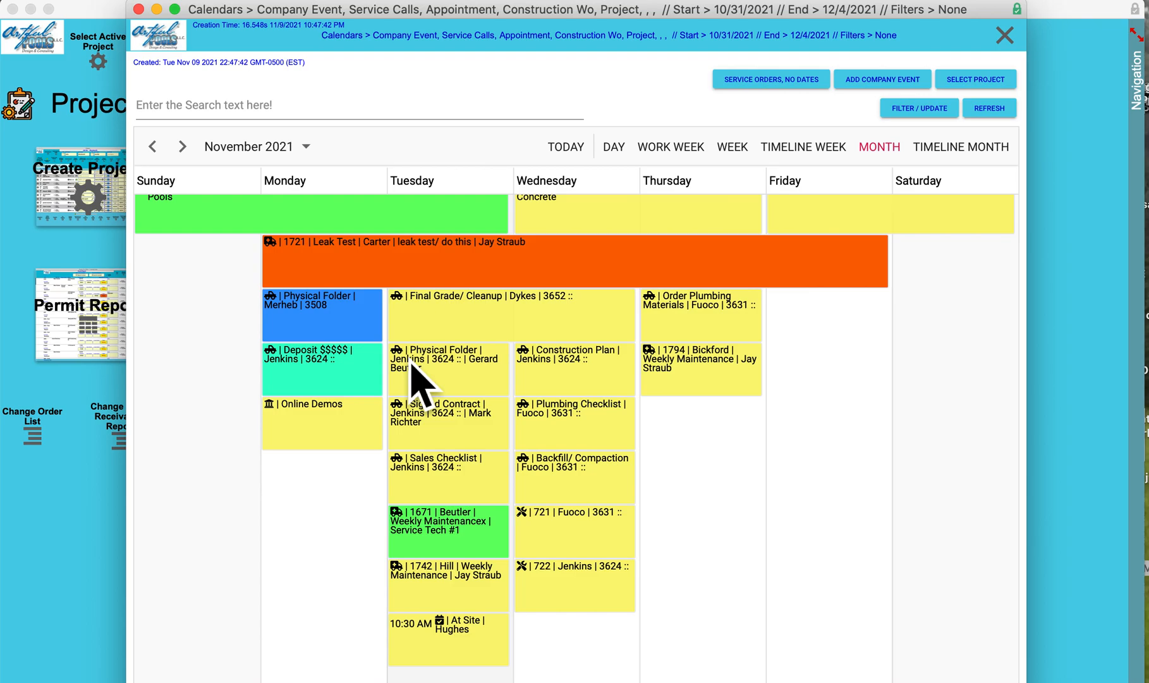
scroll(499, 537, down, 1)
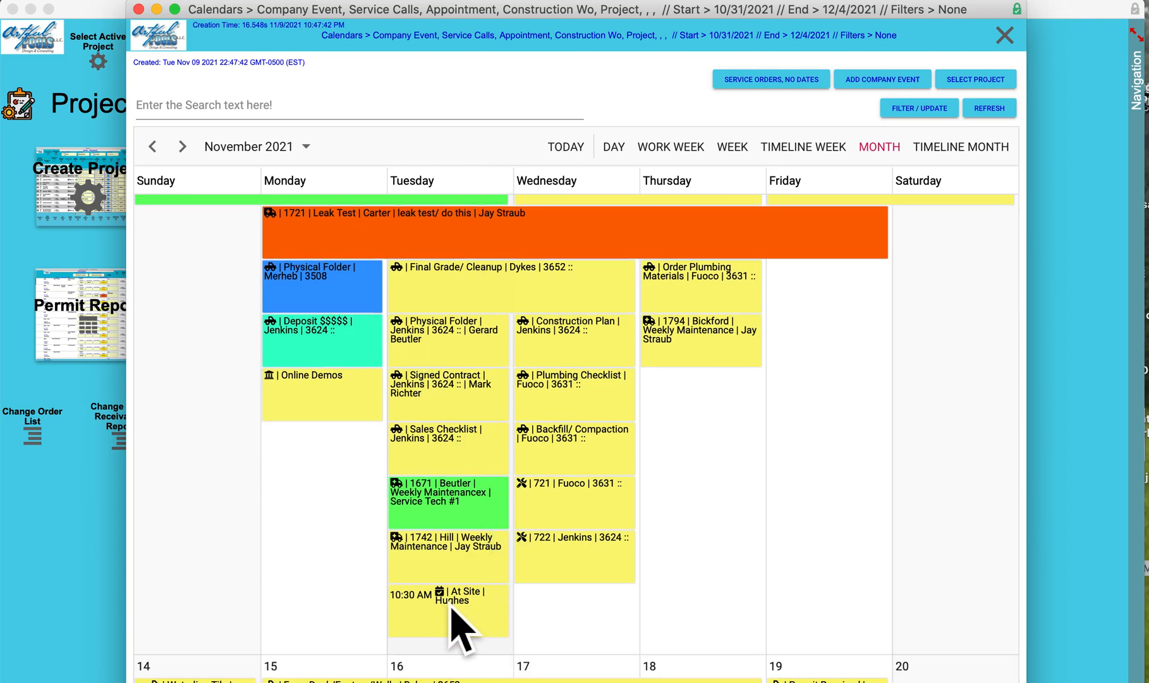
scroll(503, 534, up, 3)
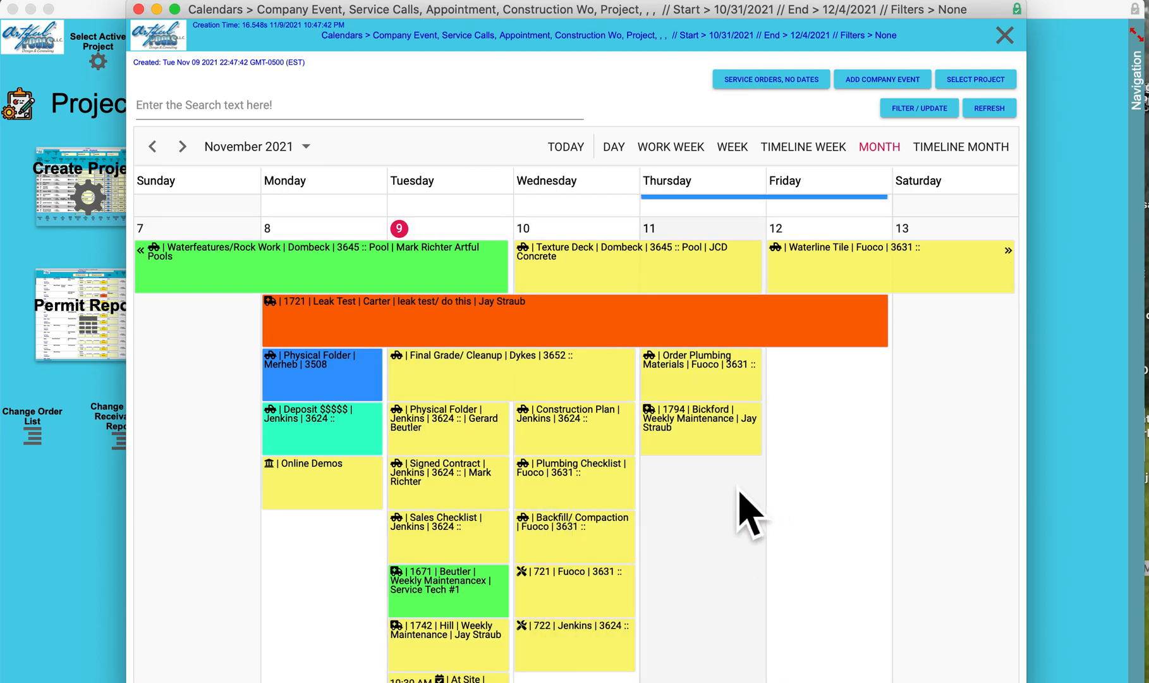
scroll(749, 511, up, 1)
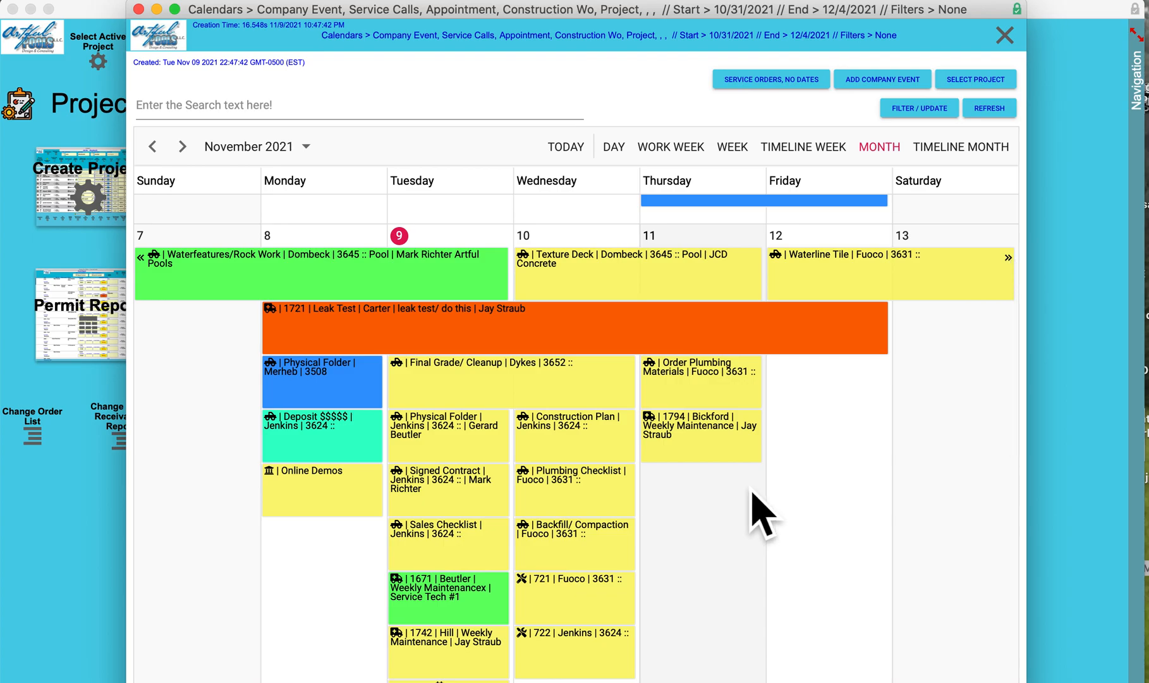
Search the calendar by part of a customer's last name, and clear the search
click(158, 106)
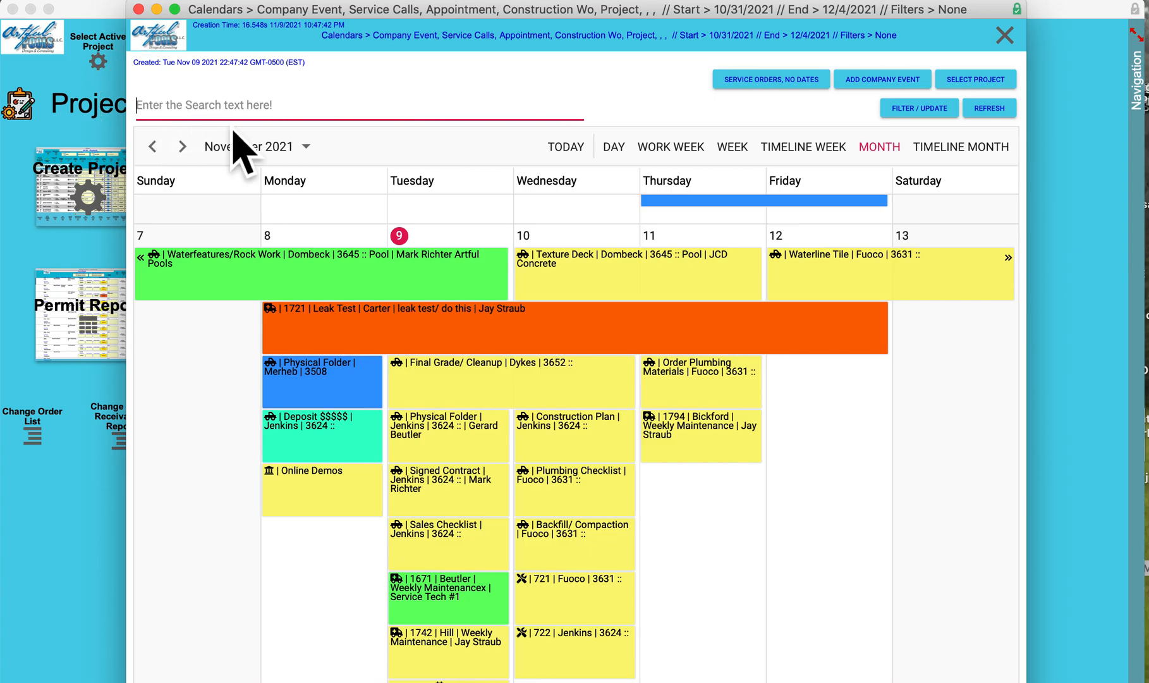
text(dyk)
key(BackSpace)
key(BackSpace)
key(BackSpace)
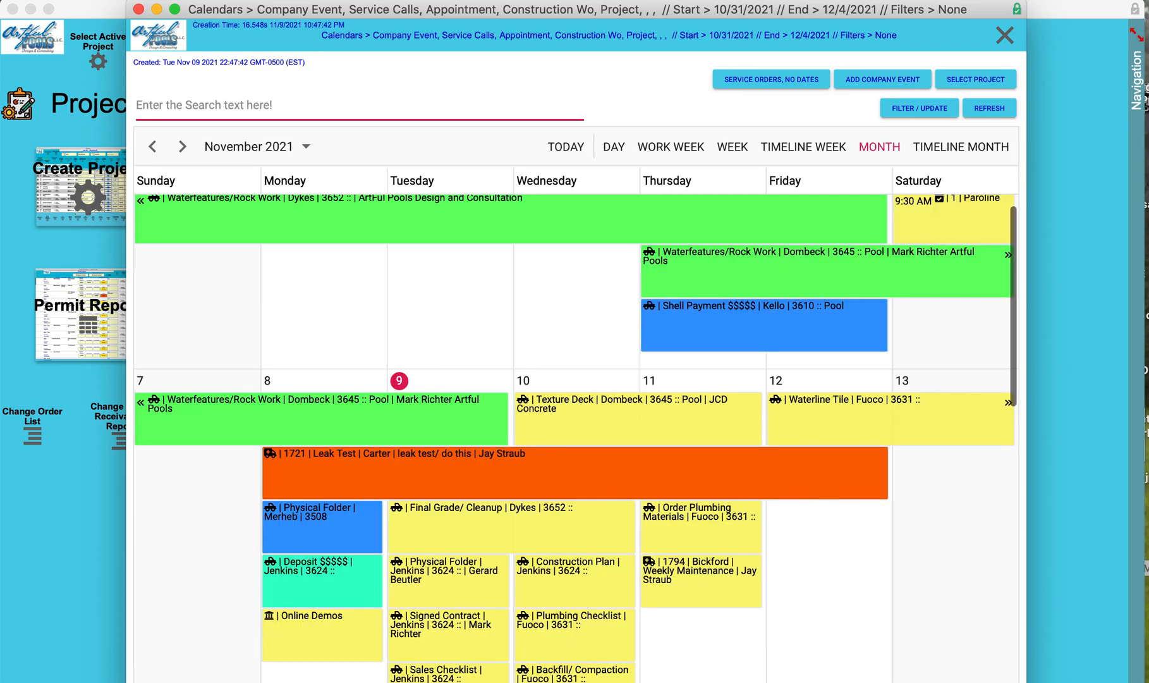
Review the details of the Final Grade/ Cleanup milestone starting November 9, close them with a refresh, and close the calendar
scroll(513, 346, down, 2)
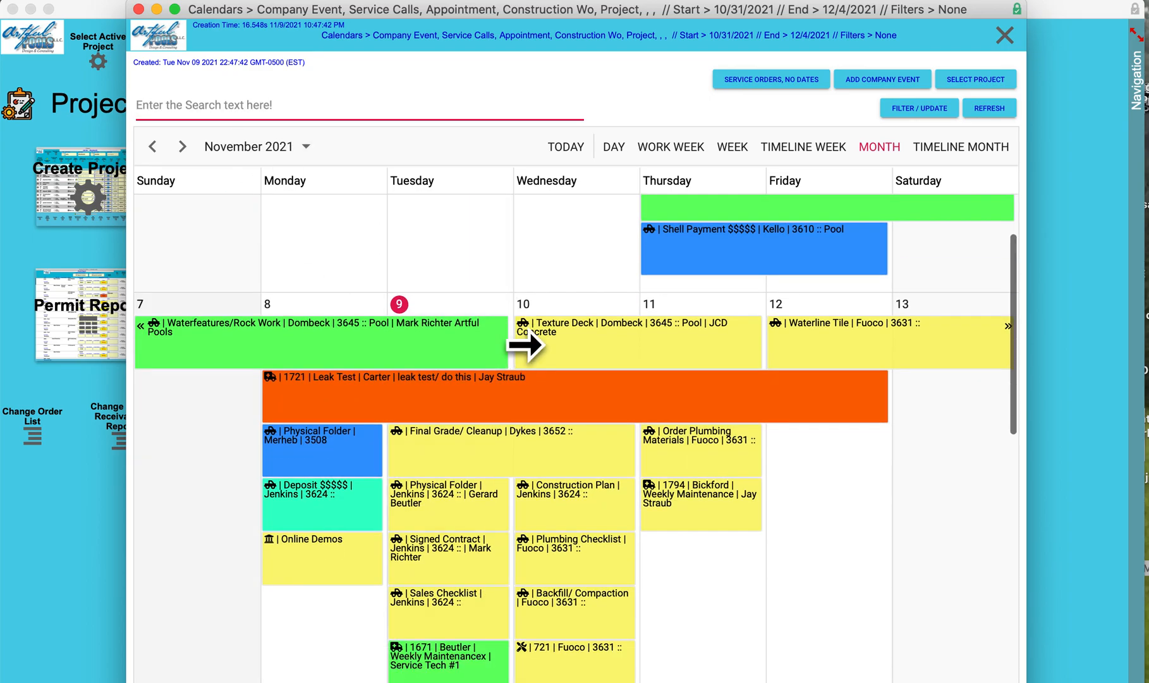
scroll(559, 471, down, 1)
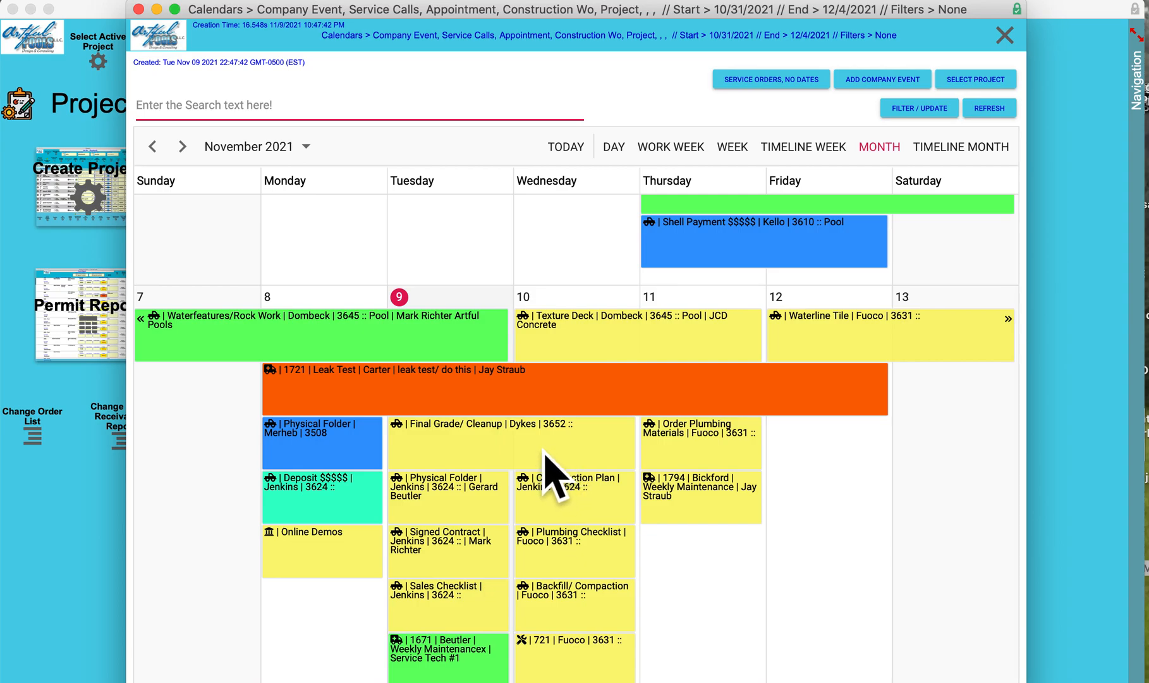
scroll(601, 569, down, 2)
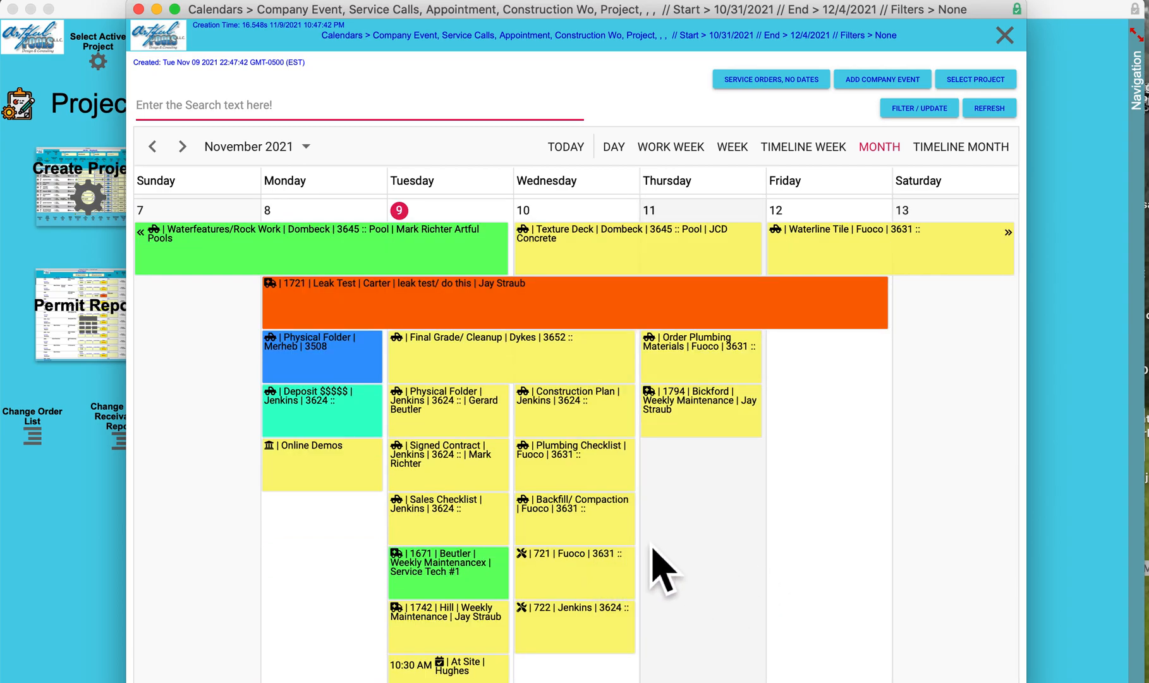
scroll(535, 469, up, 2)
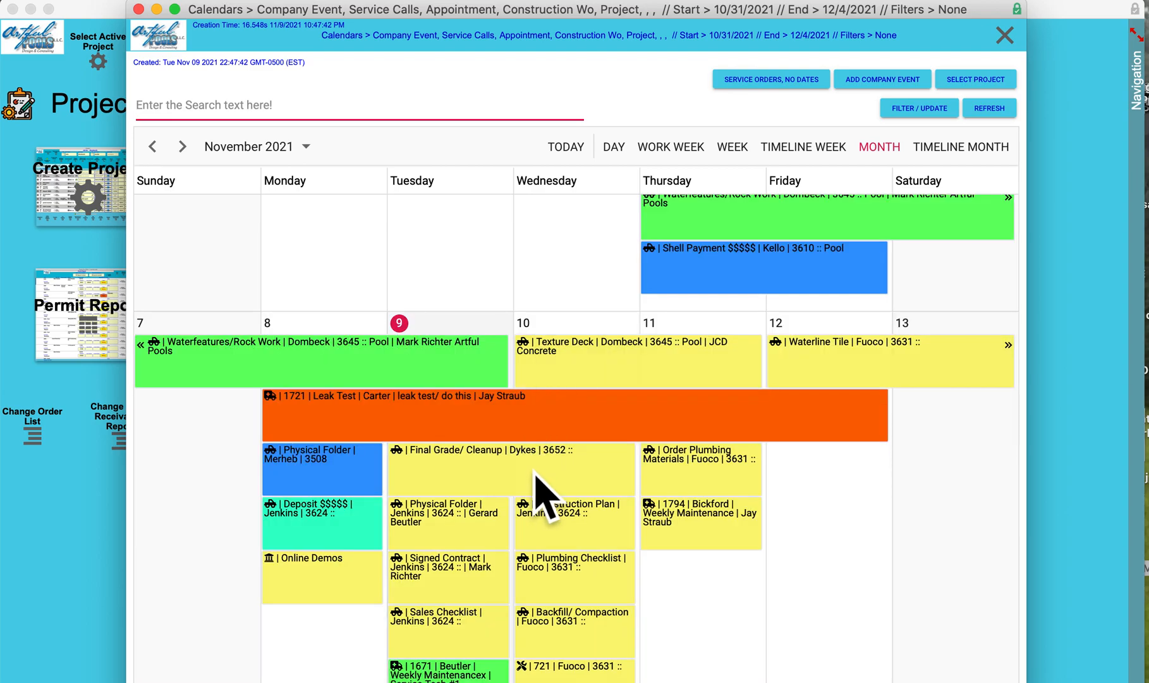
click(534, 469)
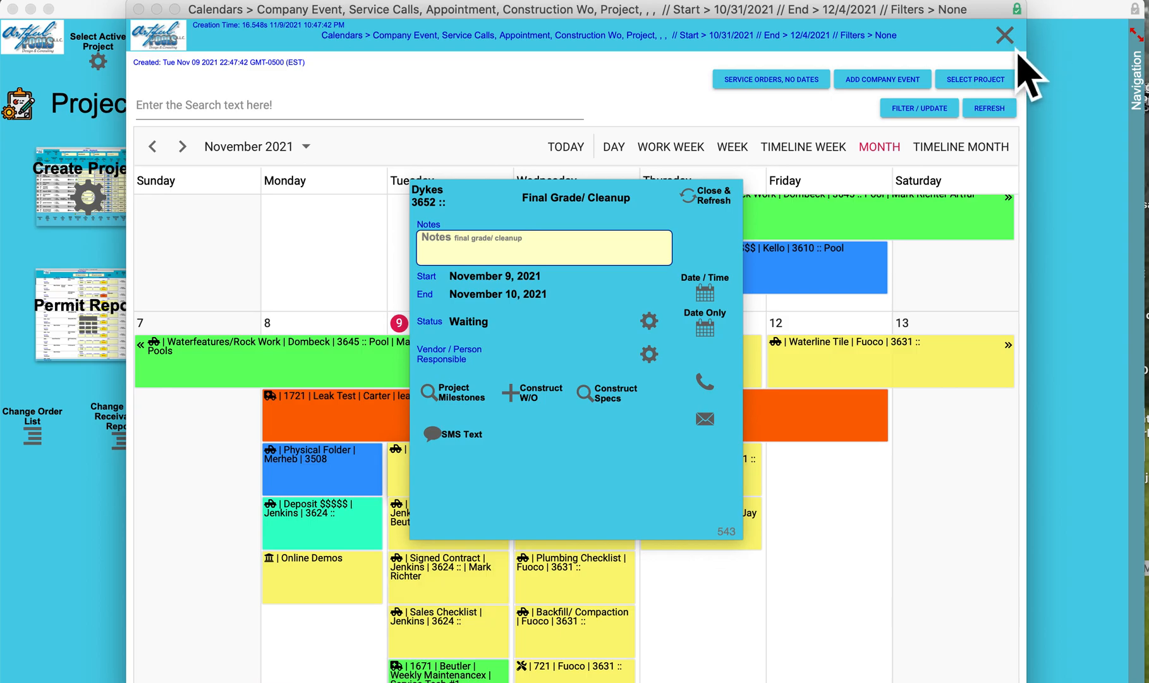
click(720, 211)
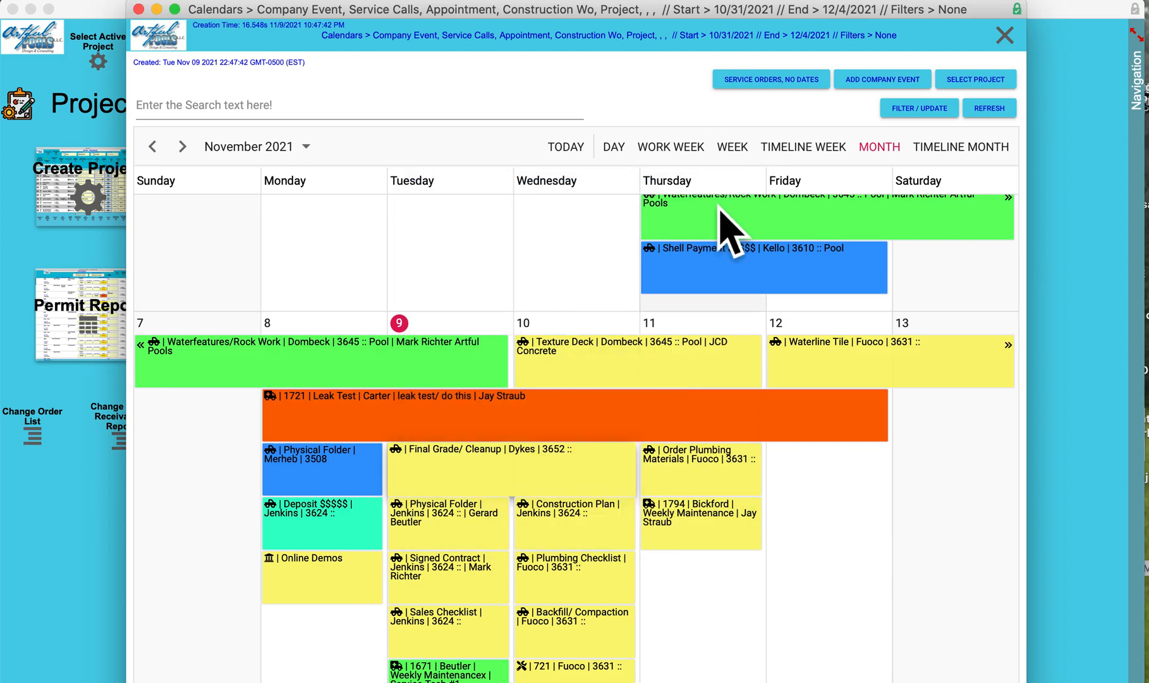
click(1005, 35)
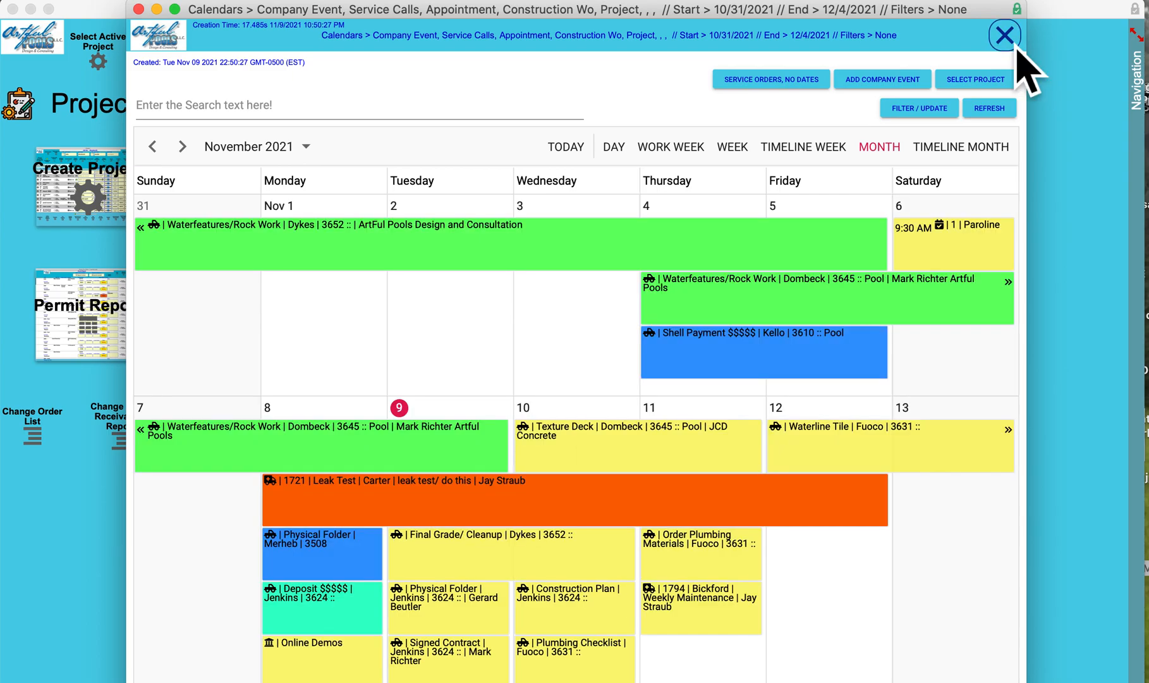
click(1005, 36)
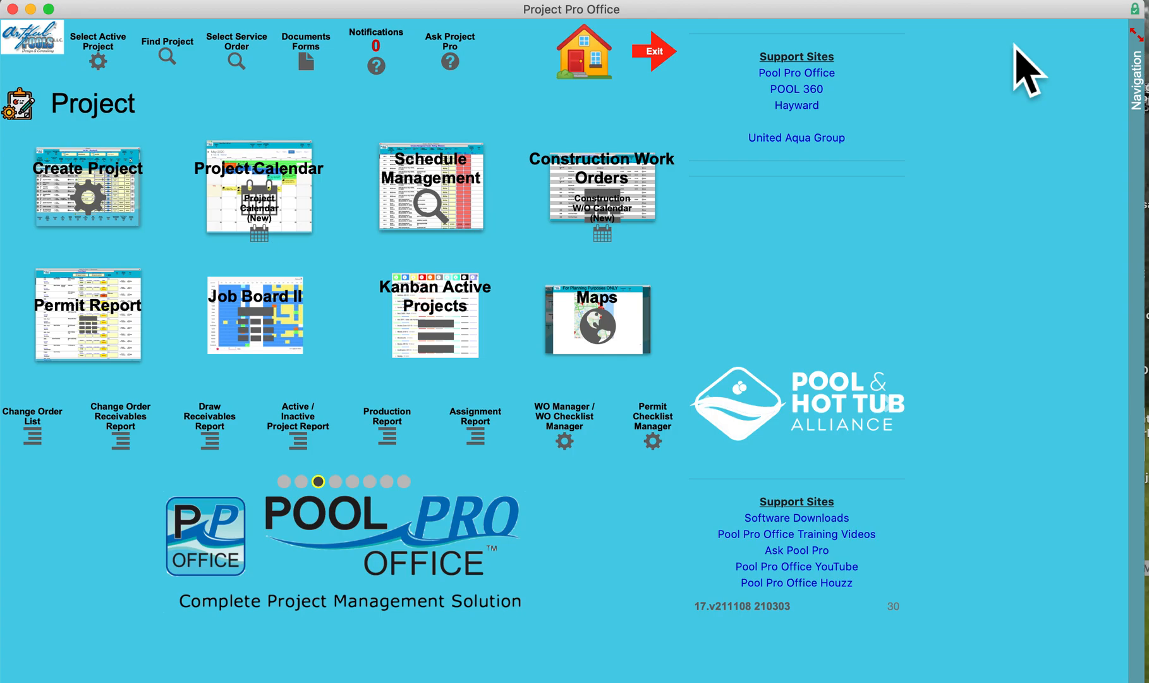
Look at the Ask Project Pro question form and close it without submitting a question
click(467, 62)
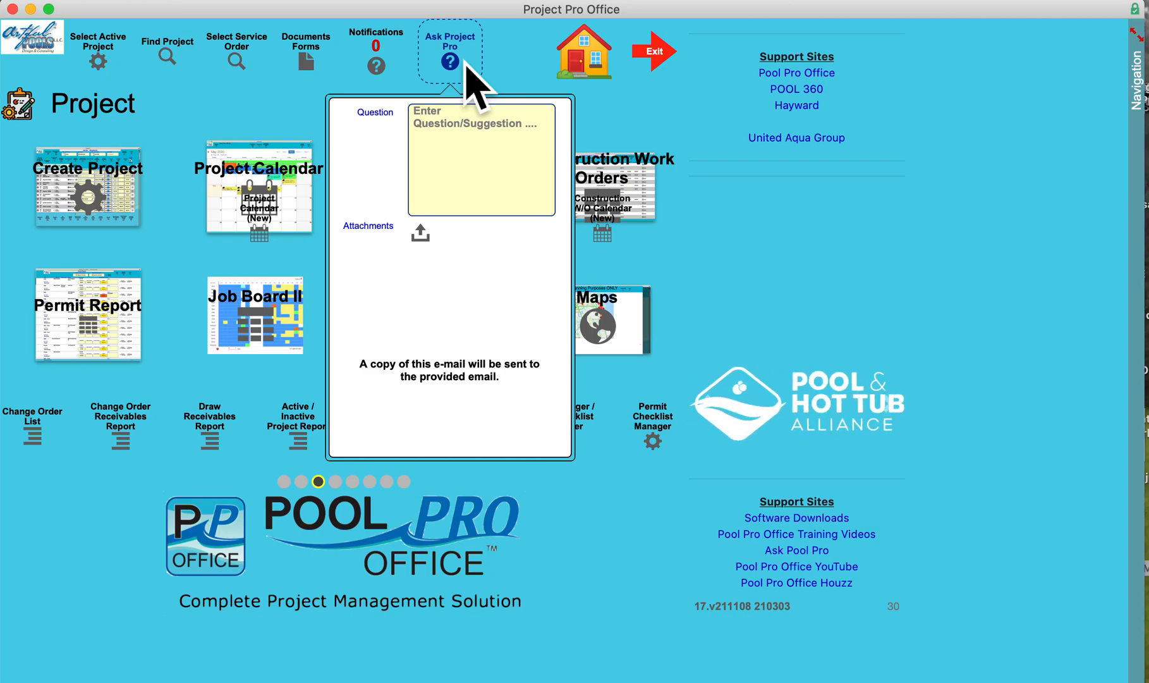
click(467, 63)
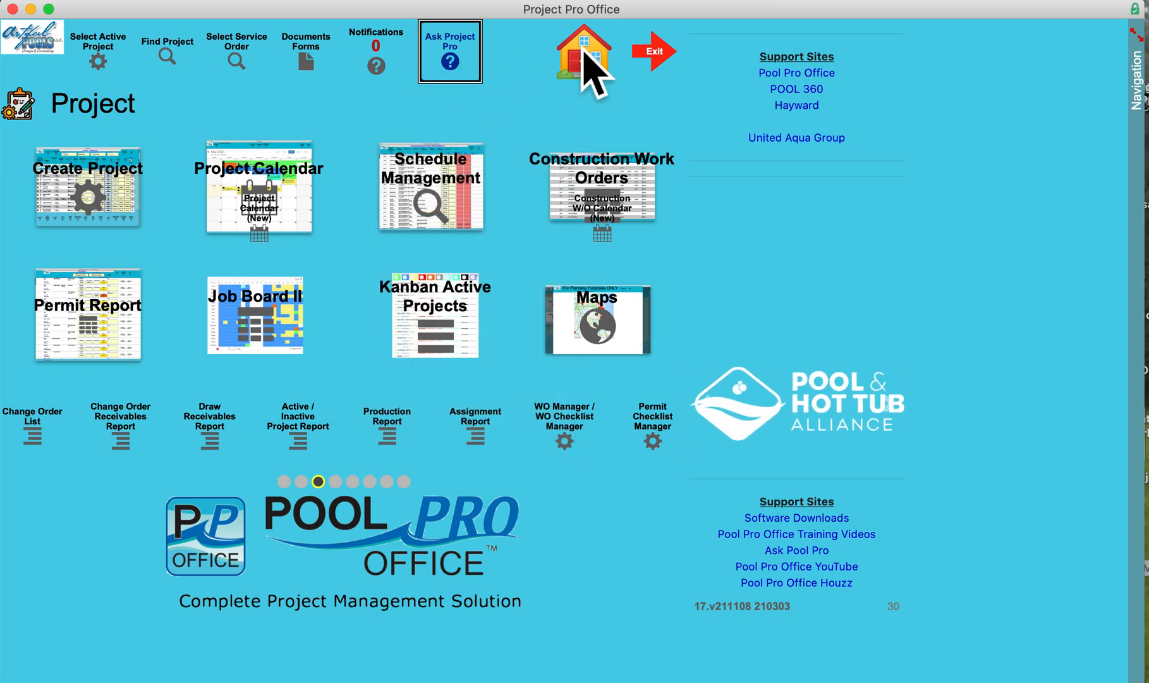